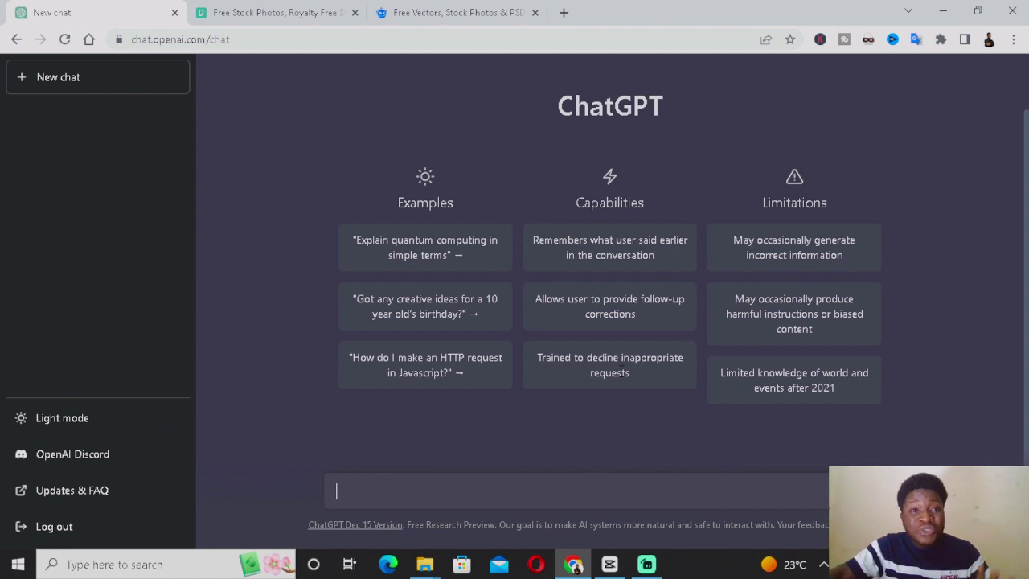
- Browse the Pexels and Freepik stock sites, then bring up the empty CapCut project 0107
click(240, 11)
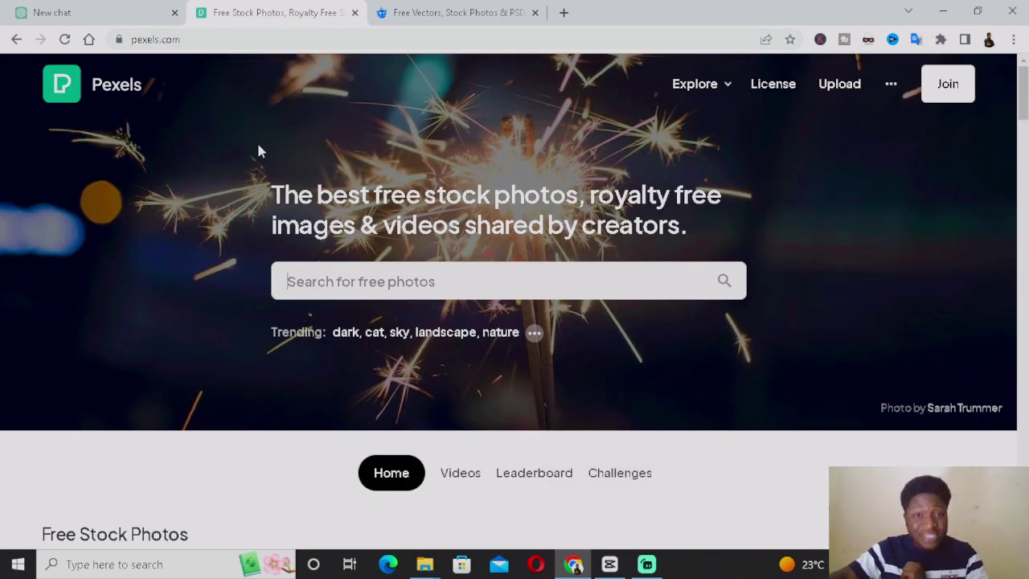
click(454, 8)
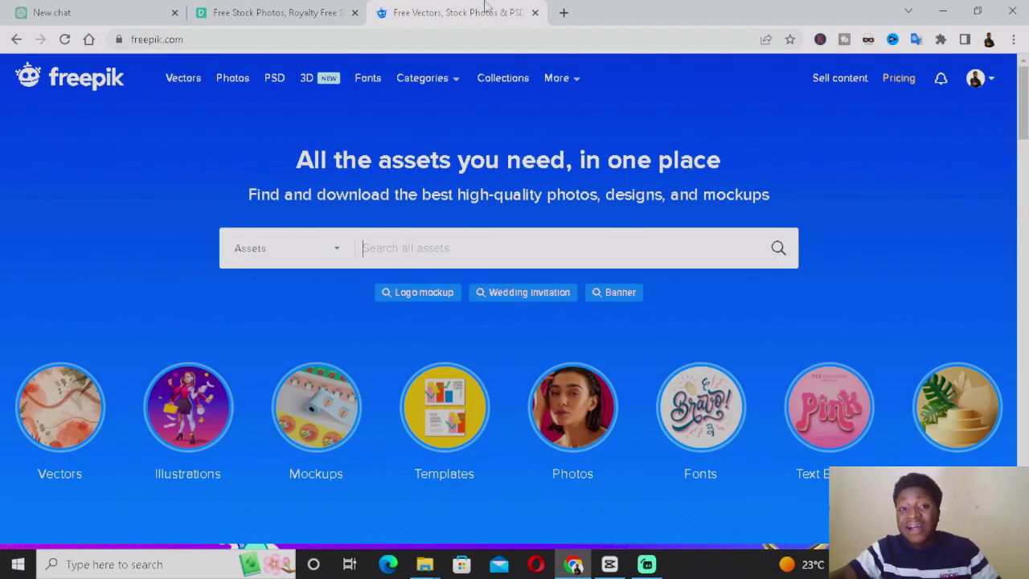
click(610, 565)
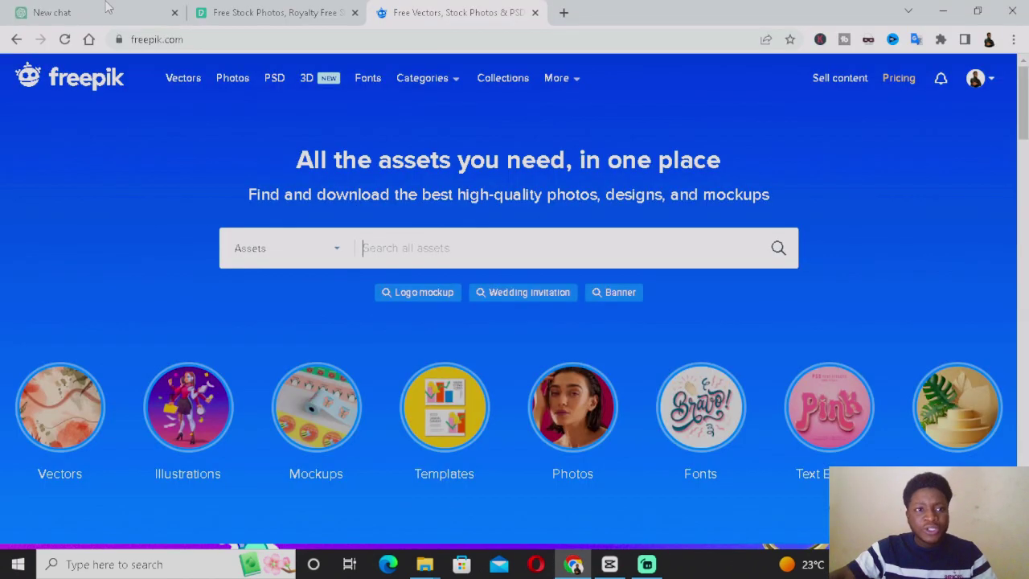
- Return to the empty ChatGPT 'New chat' tab in Chrome
click(115, 8)
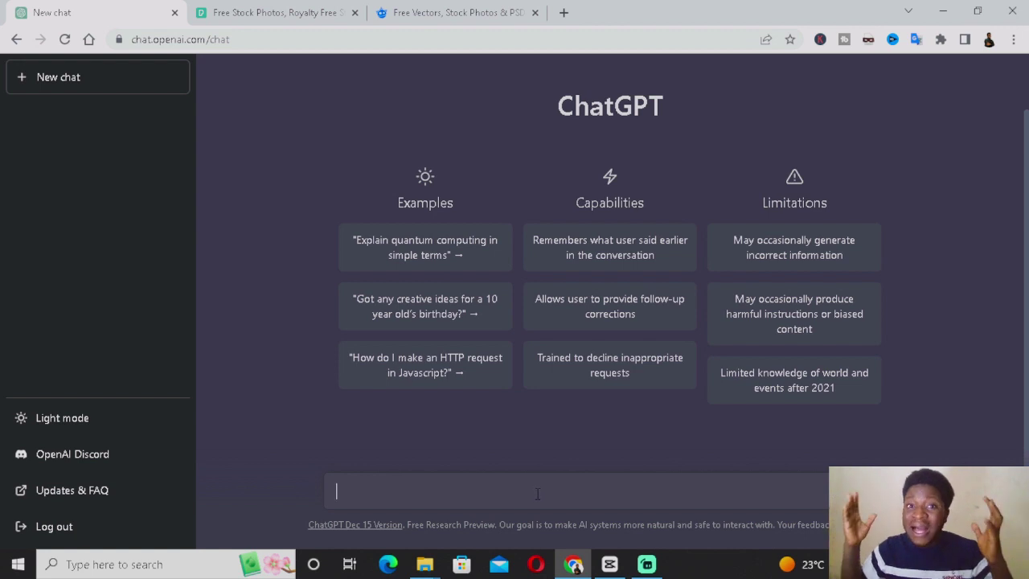
- Ask ChatGPT 'tell me about coffee'
text(y)
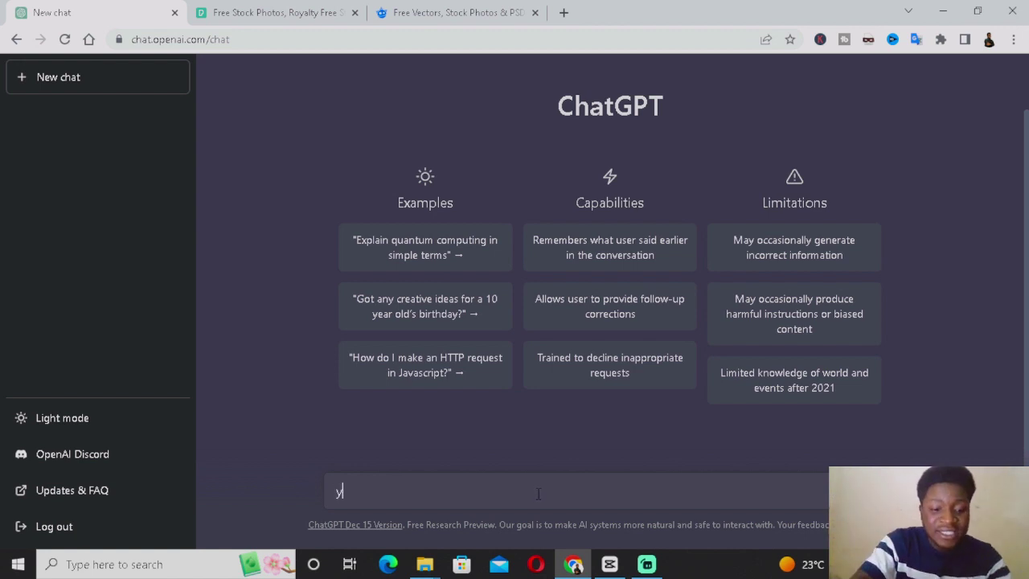
key(BackSpace)
text(tell)
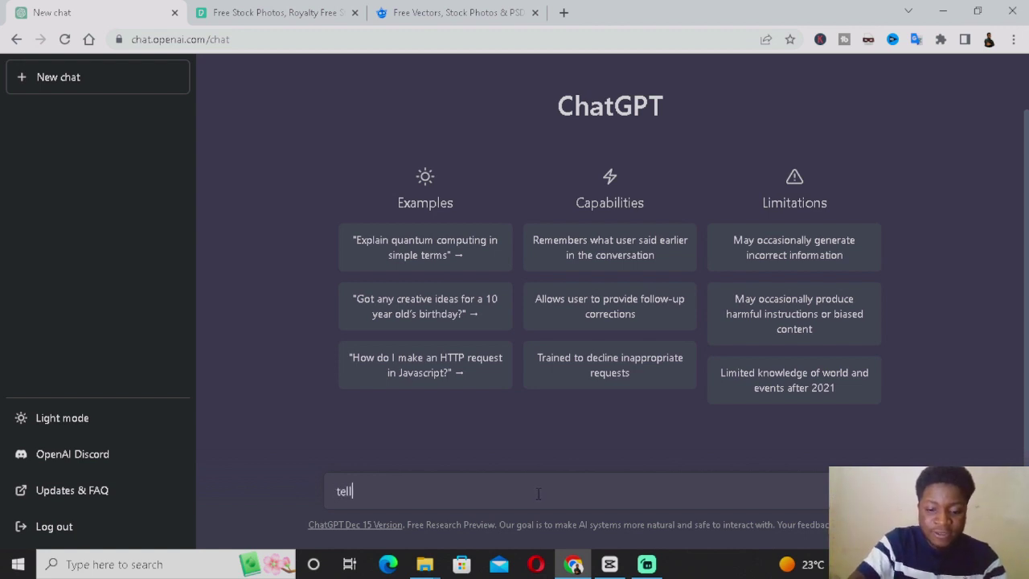
text( me about )
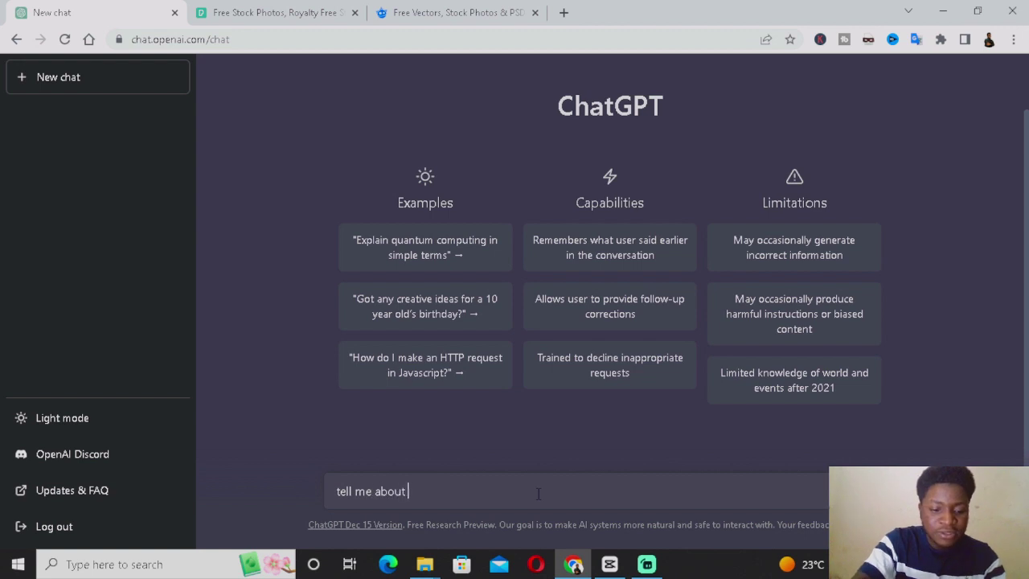
text(coffee)
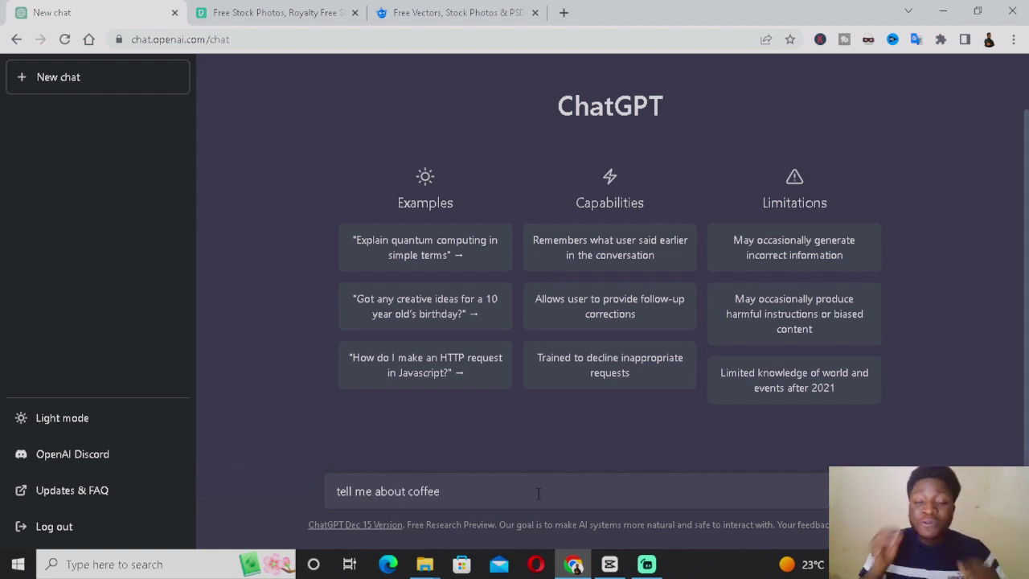
key(Return)
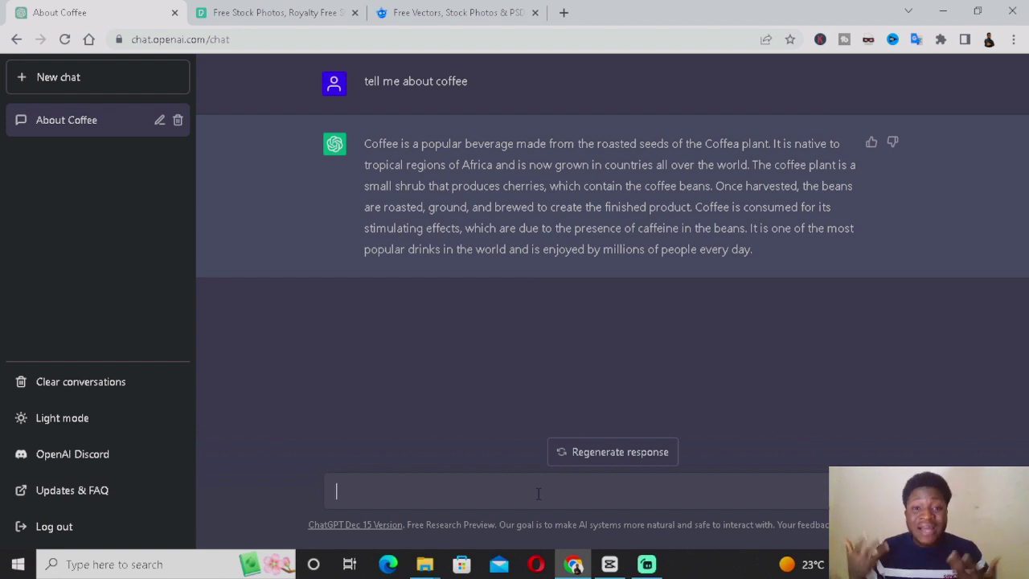
- Send the follow-up prompt 'give me more details' to ChatGPT
text(give me mo)
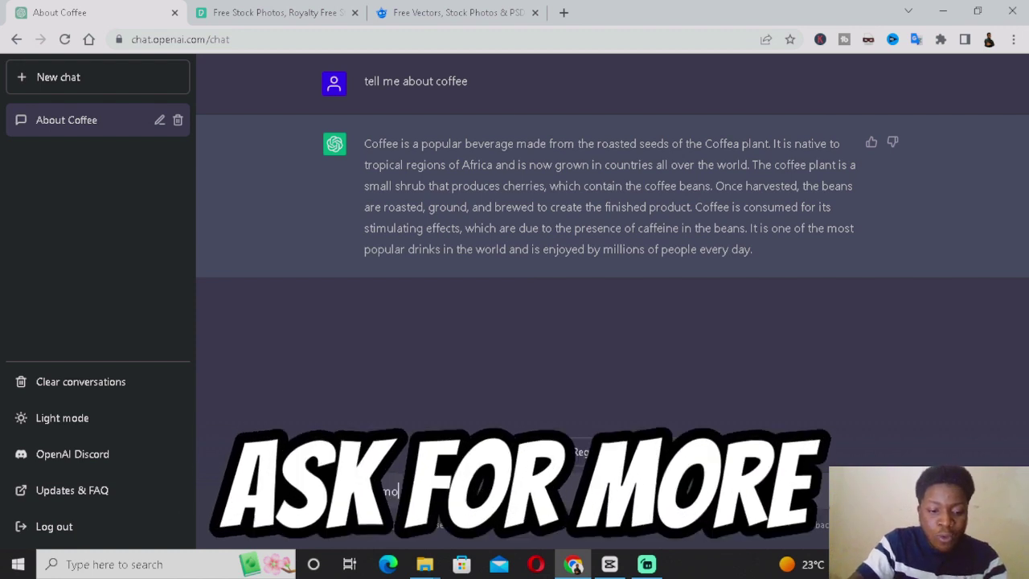
text(re detai)
key(BackSpace)
key(BackSpace)
text(tails)
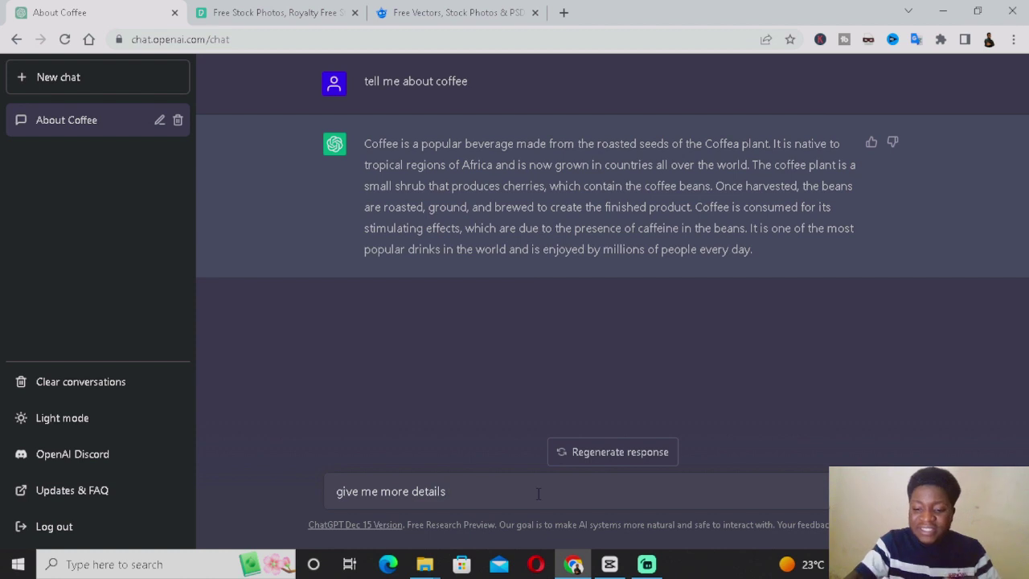
key(Return)
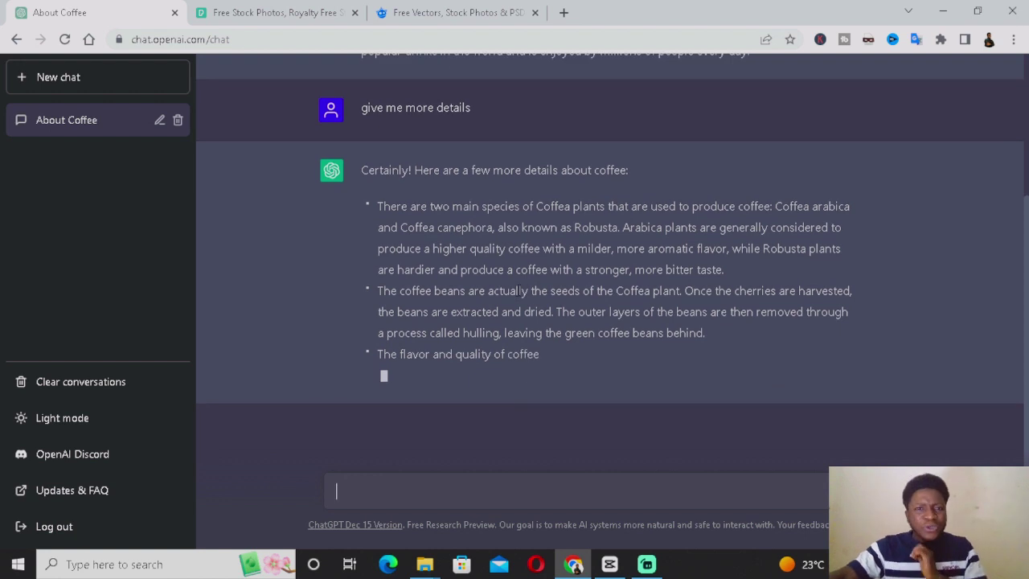
- Select the first coffee paragraph of ChatGPT's reply for copying
scroll(518, 289, up, 3)
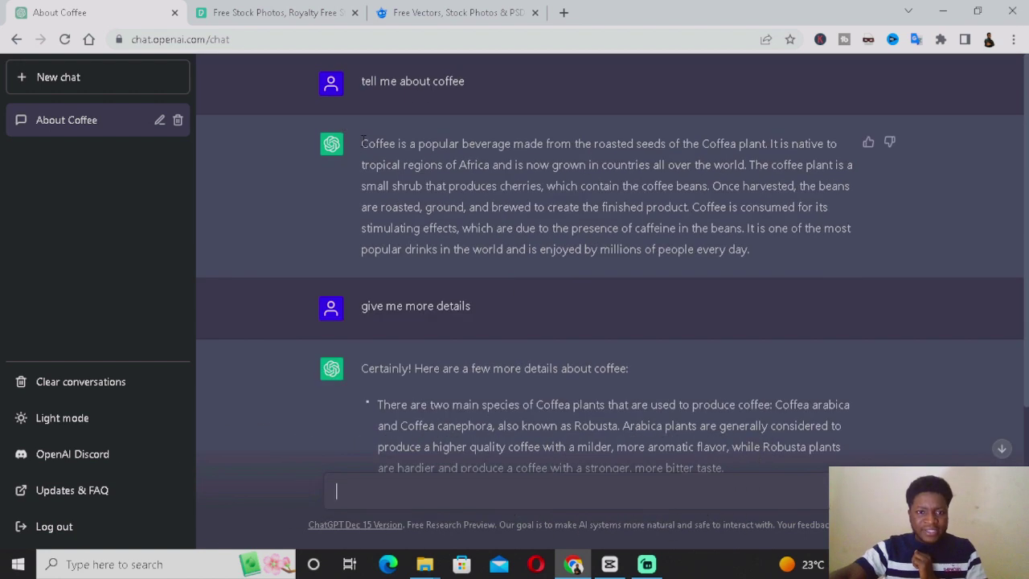
drag(361, 143, 794, 283)
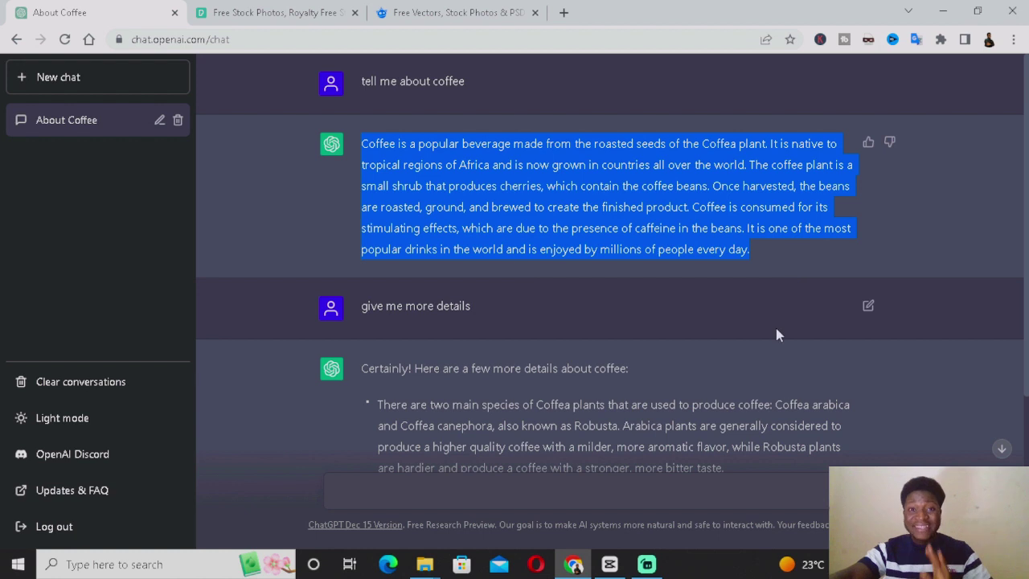
mouse_move(619, 569)
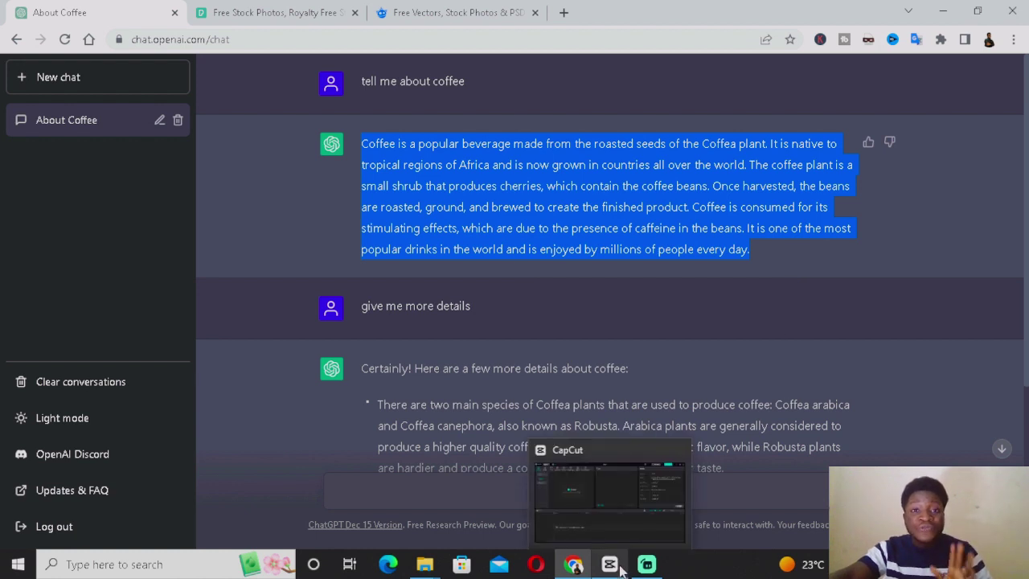
- Add the white B&W 5-second clip from CapCut's Media Library to the timeline
click(606, 493)
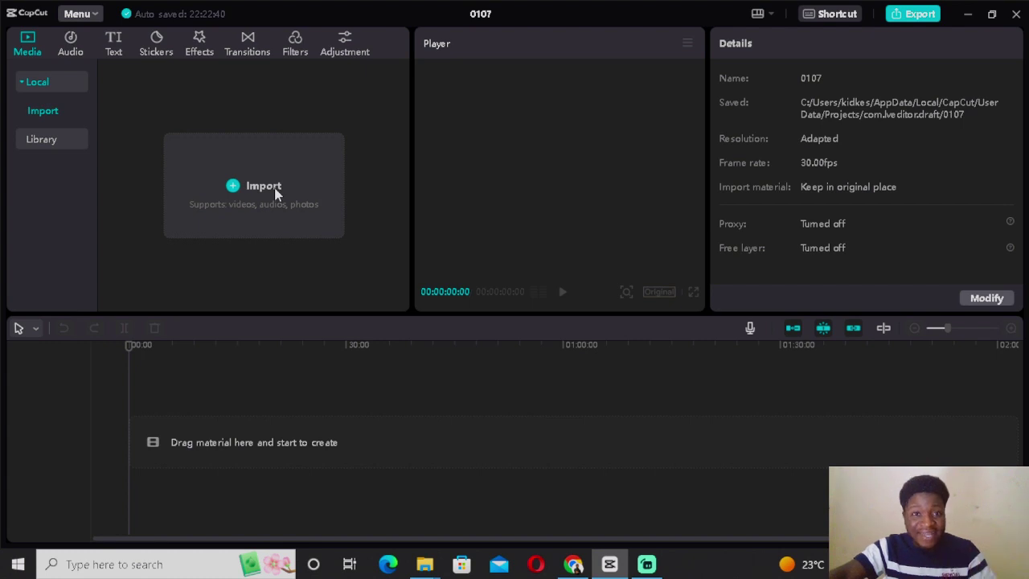
click(51, 142)
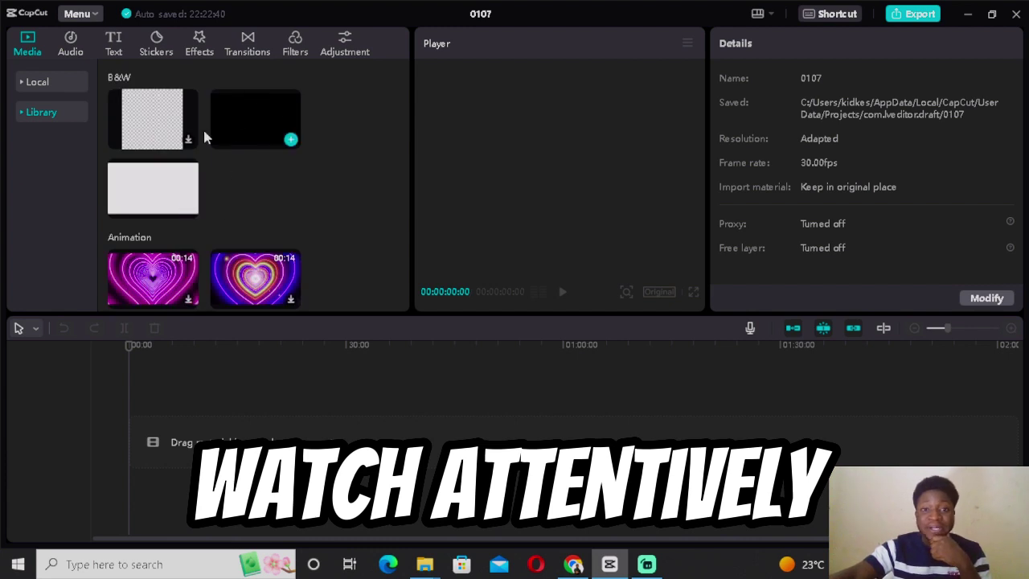
click(188, 208)
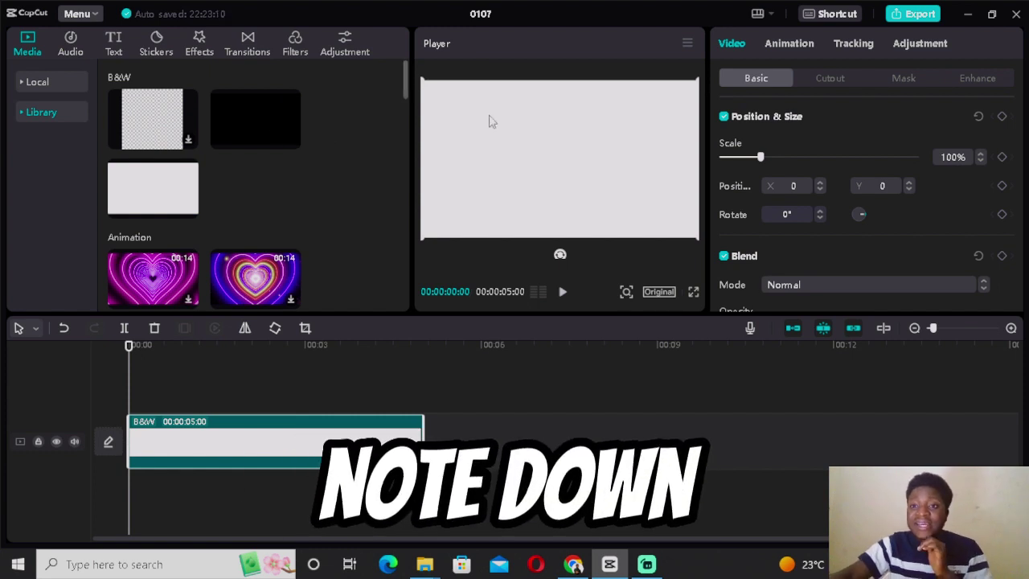
- Add a Default text clip and paste the coffee paragraph over its placeholder text
click(113, 44)
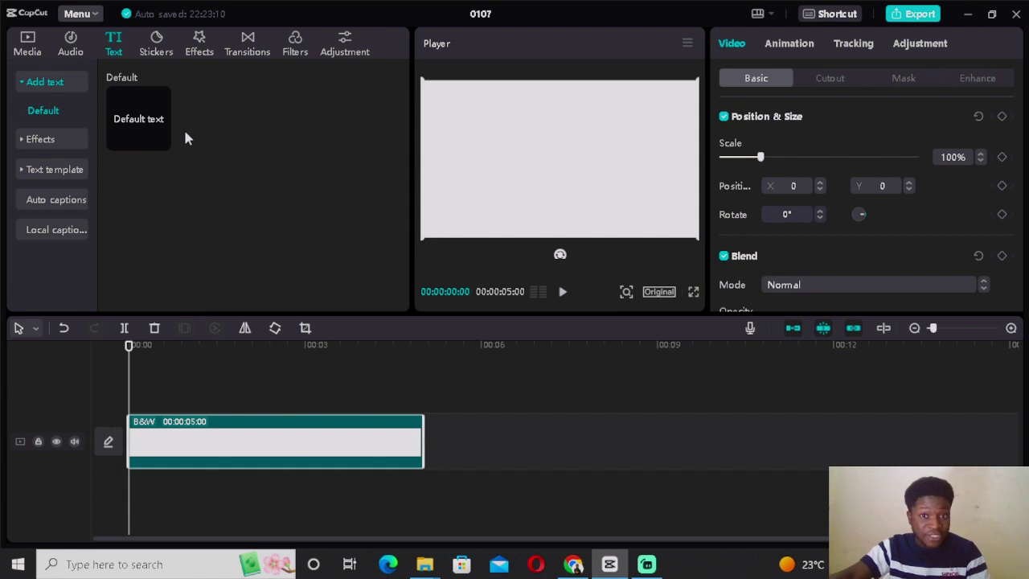
mouse_move(161, 139)
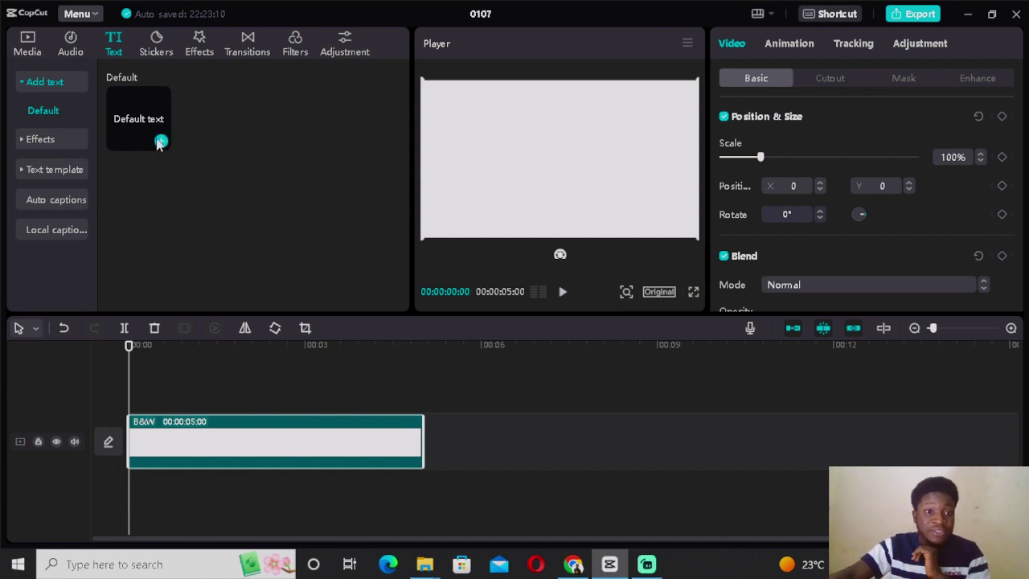
click(160, 142)
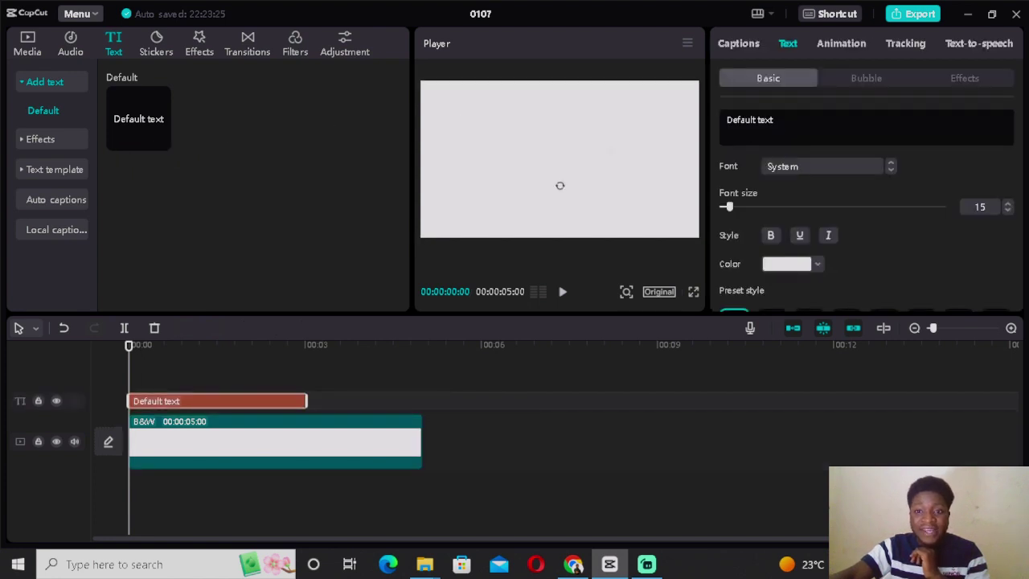
drag(774, 120, 711, 120)
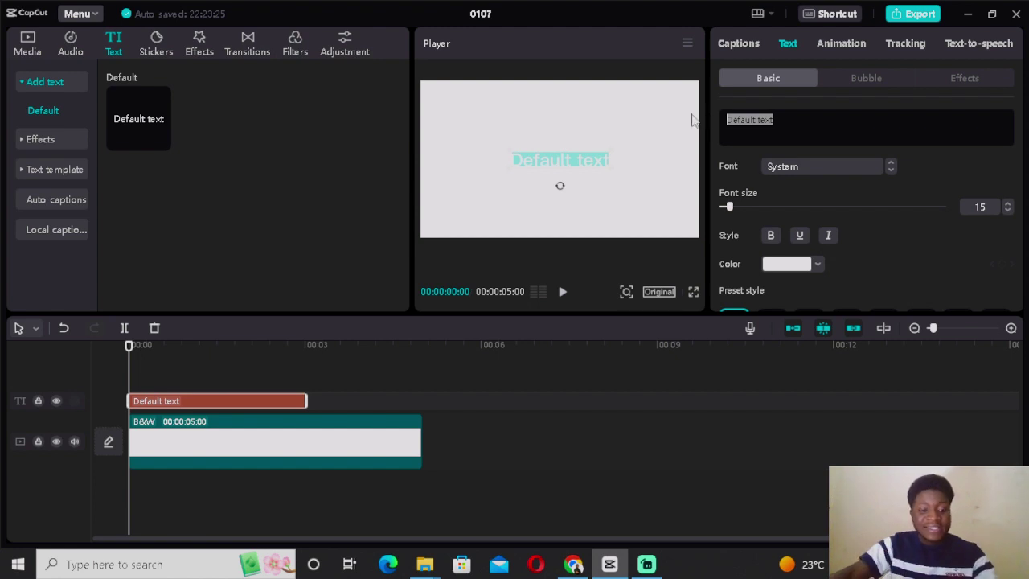
key(ctrl+v)
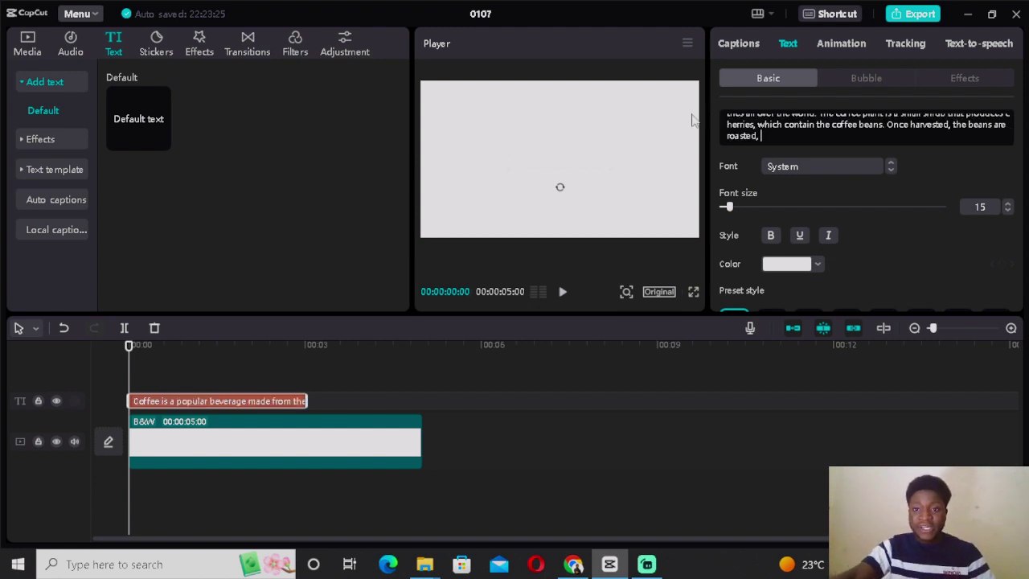
scroll(866, 125, up, 3)
scroll(867, 124, down, 6)
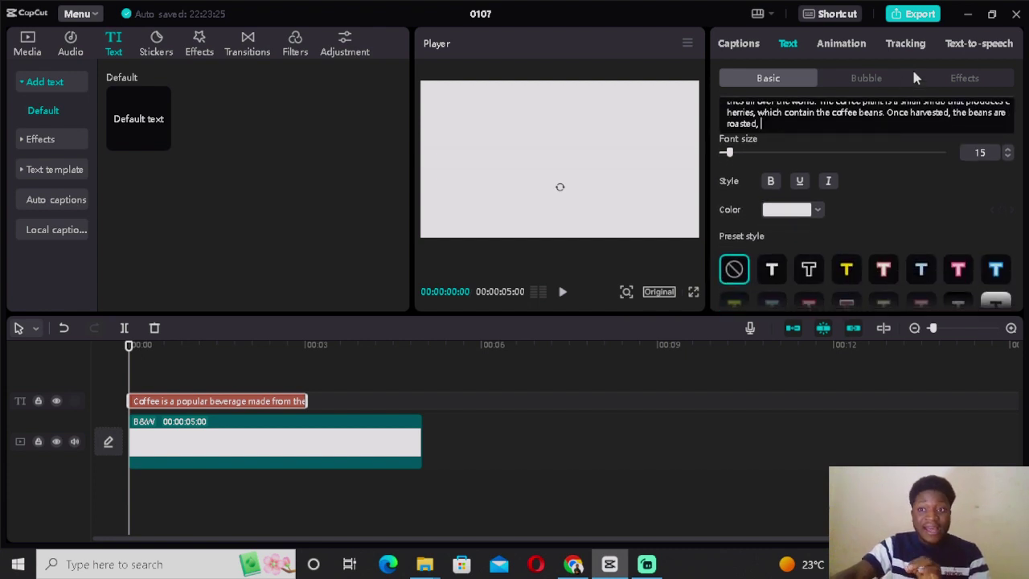
- Preview, then generate Male Storyteller text-to-speech narration of the coffee paragraph
click(978, 43)
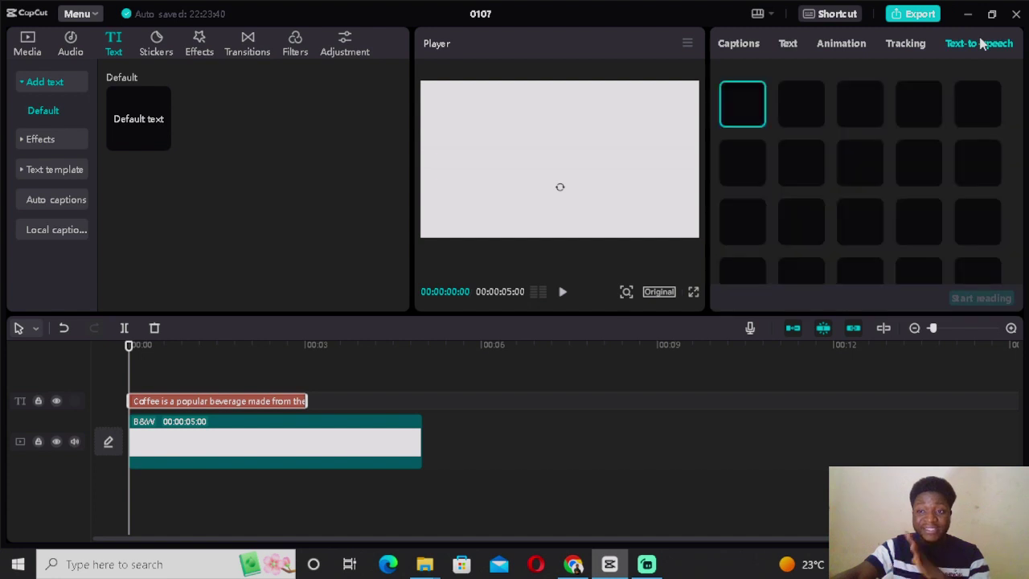
scroll(837, 162, down, 2)
scroll(837, 162, up, 2)
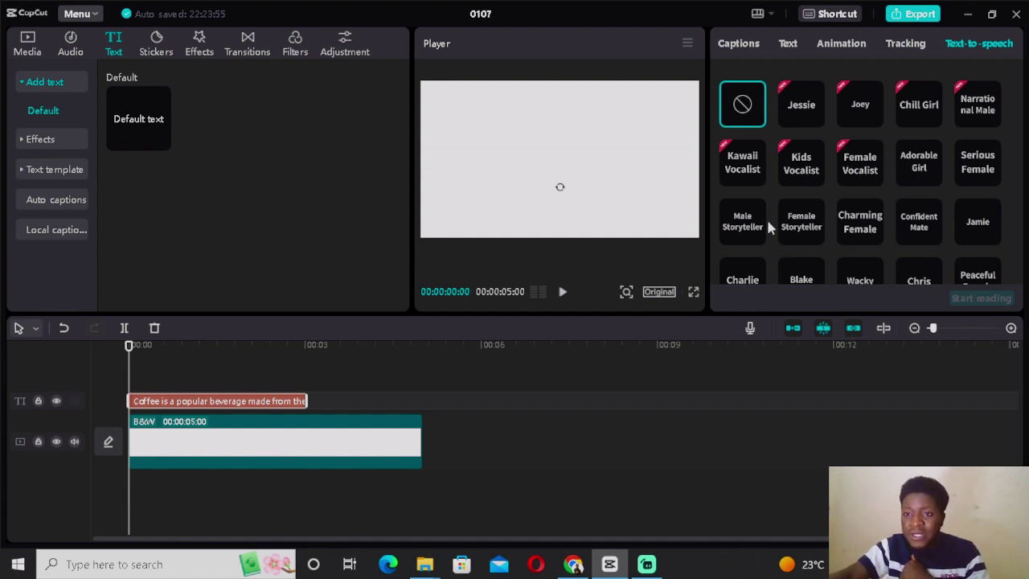
scroll(746, 223, down, 1)
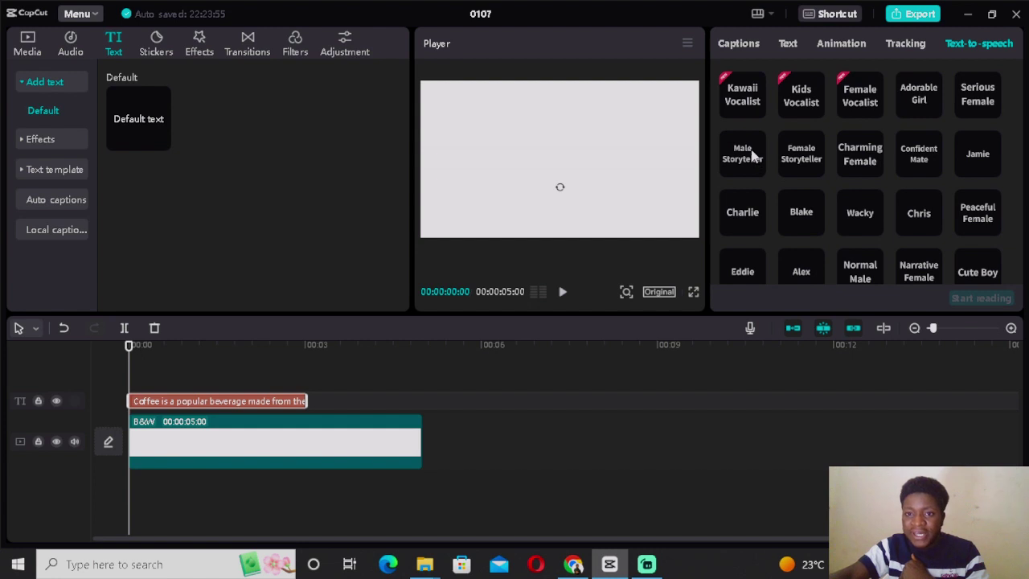
click(752, 155)
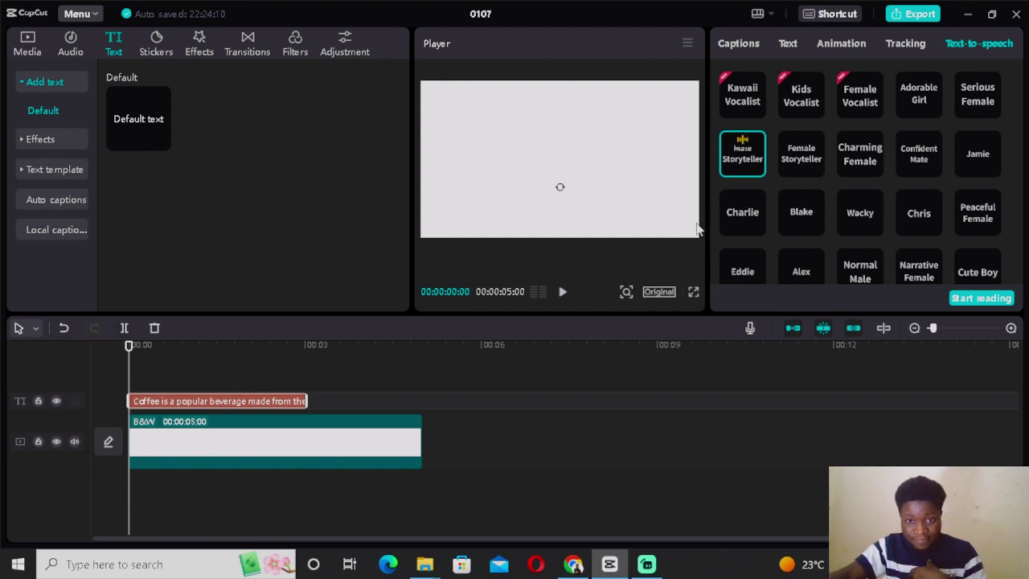
click(562, 292)
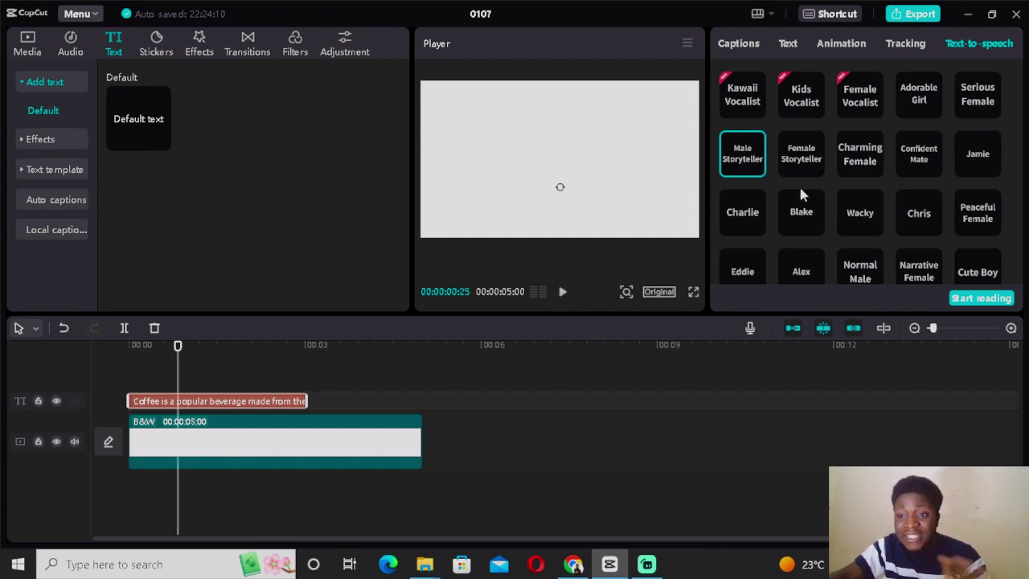
click(974, 299)
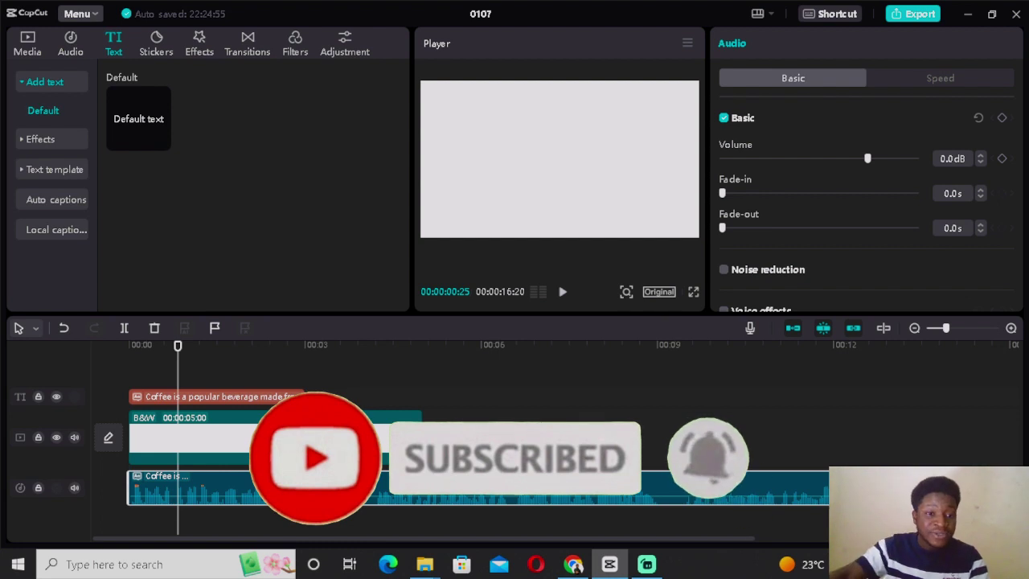
drag(175, 357, 140, 377)
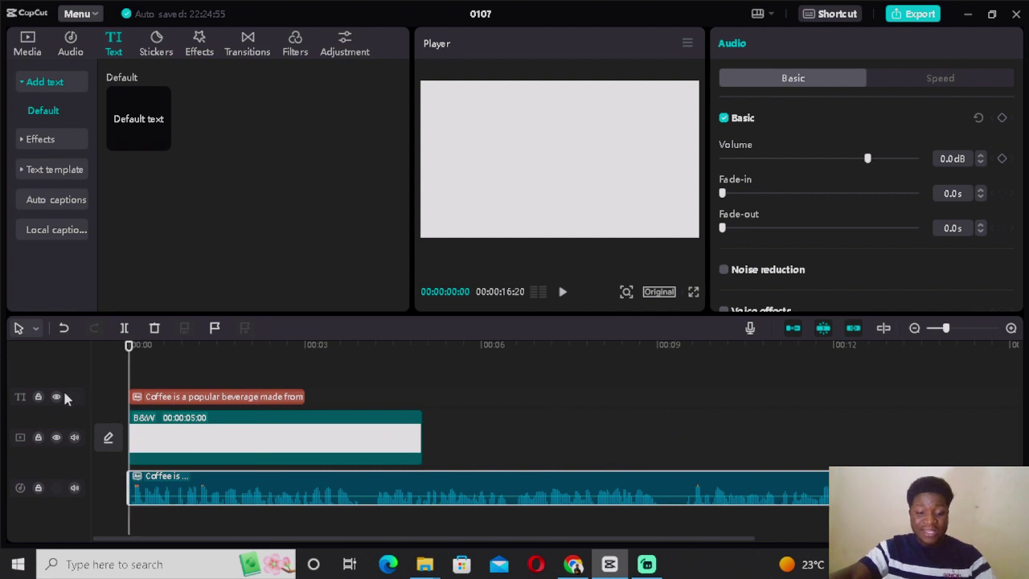
key(space)
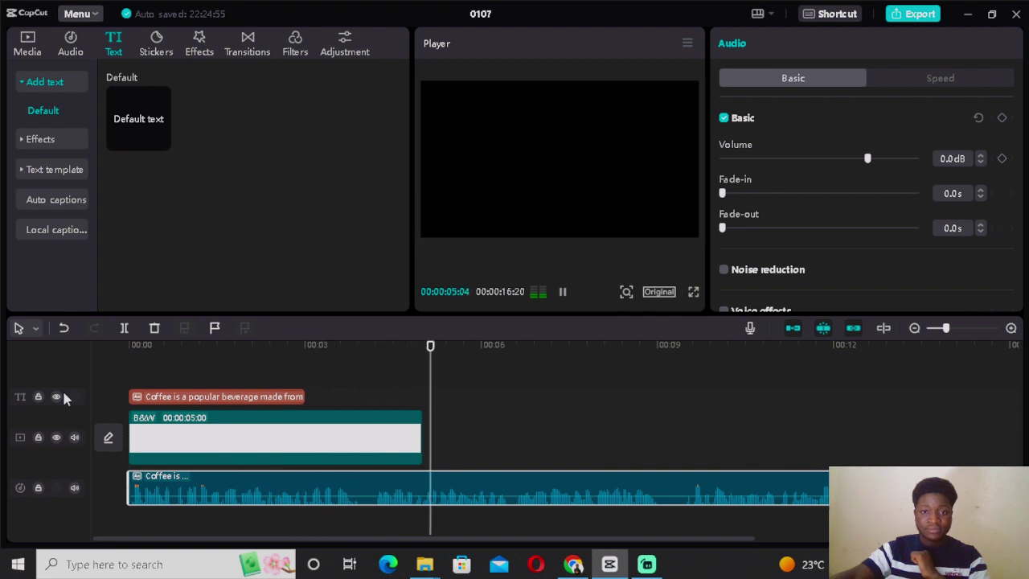
key(space)
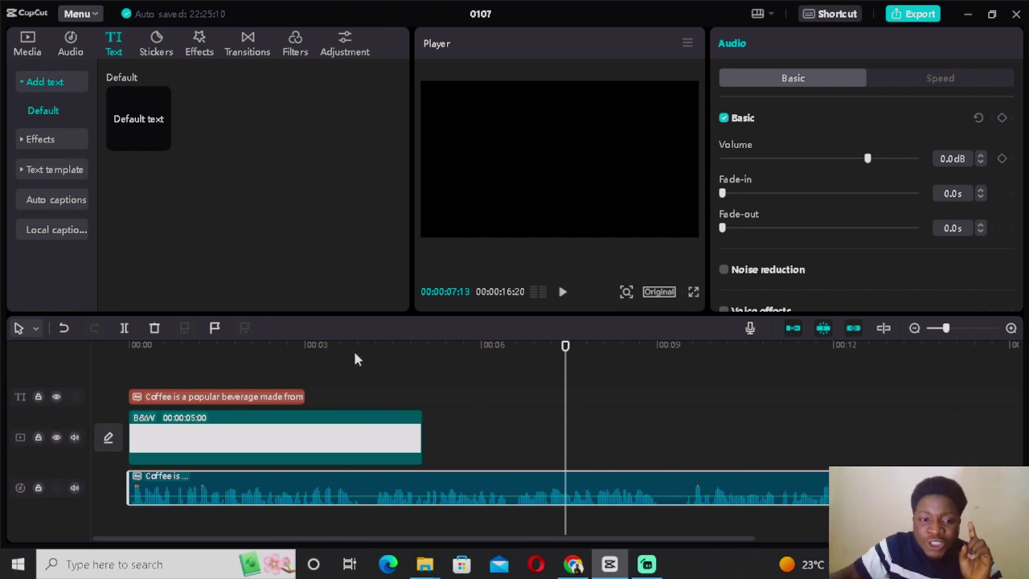
- Set the coffee caption text clip's opacity to 0%
click(280, 398)
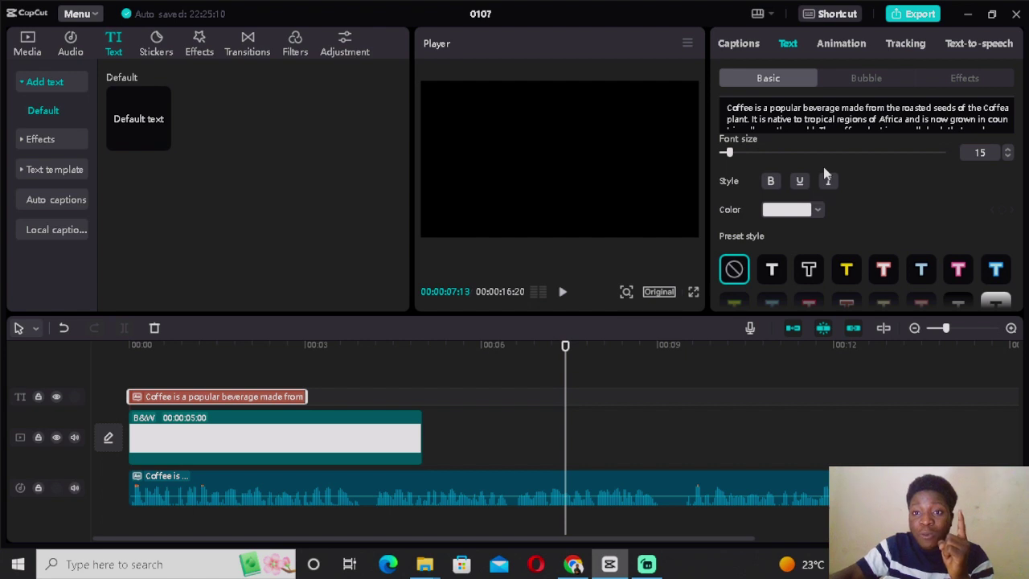
scroll(824, 170, up, 1)
scroll(916, 194, down, 4)
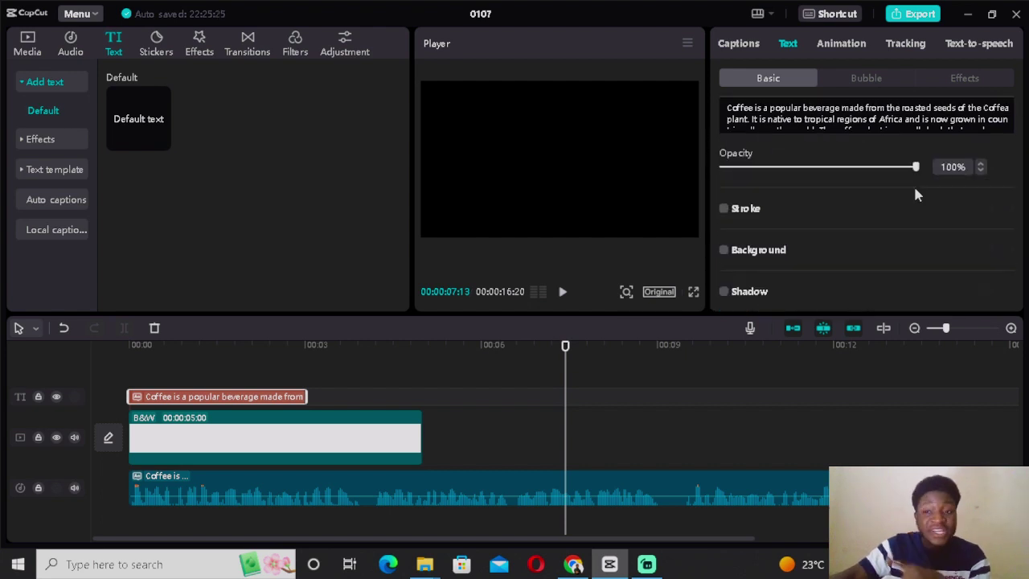
drag(916, 168, 690, 168)
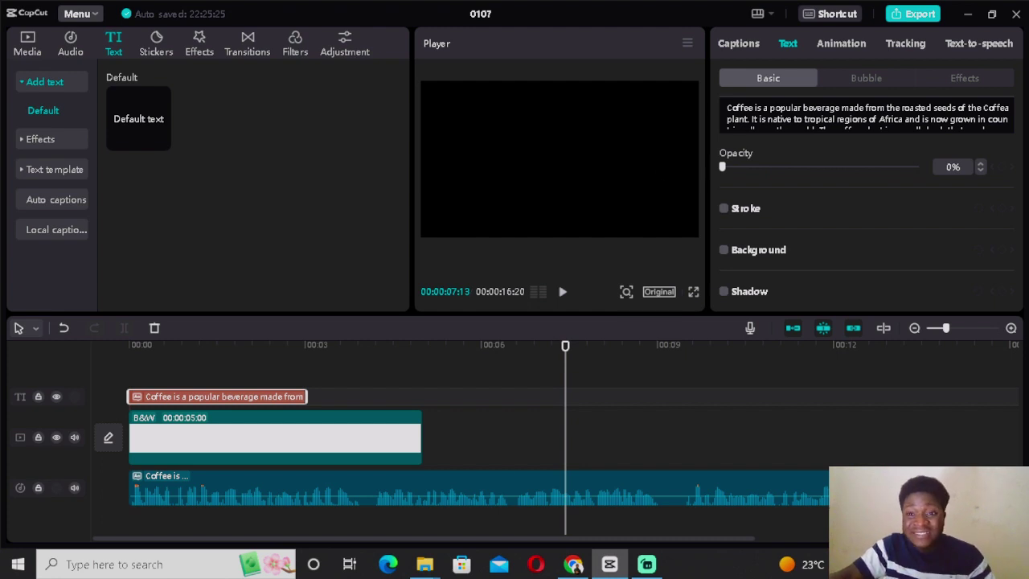
scroll(870, 221, up, 1)
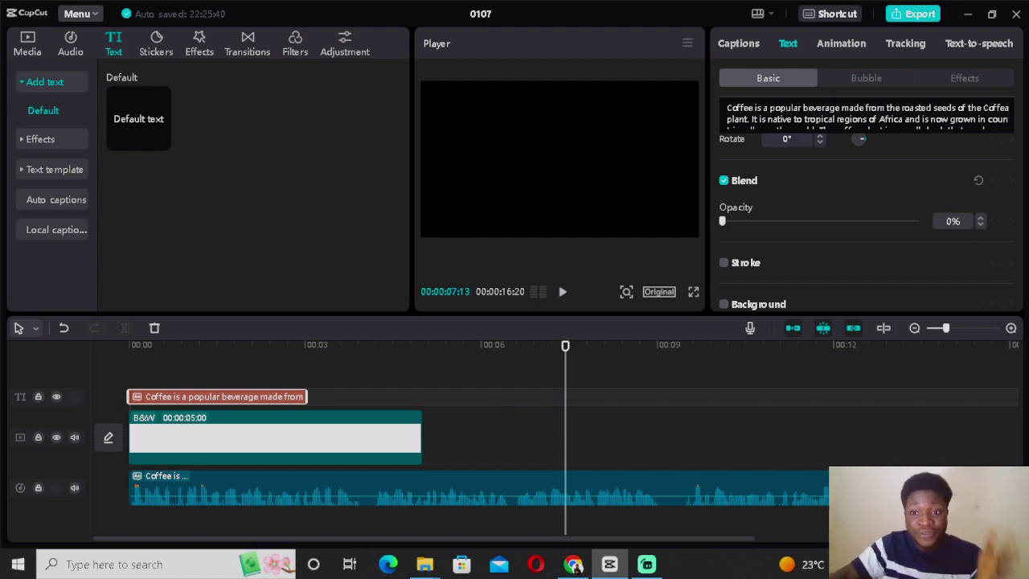
drag(723, 221, 695, 210)
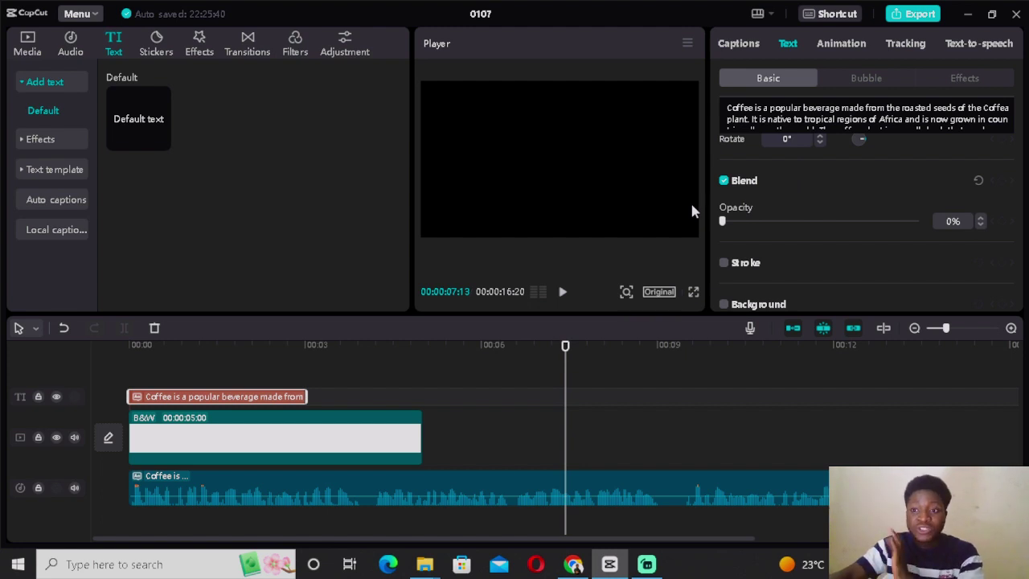
- Preview playback and place the playhead right at the narration's end
click(136, 383)
click(246, 371)
key(space)
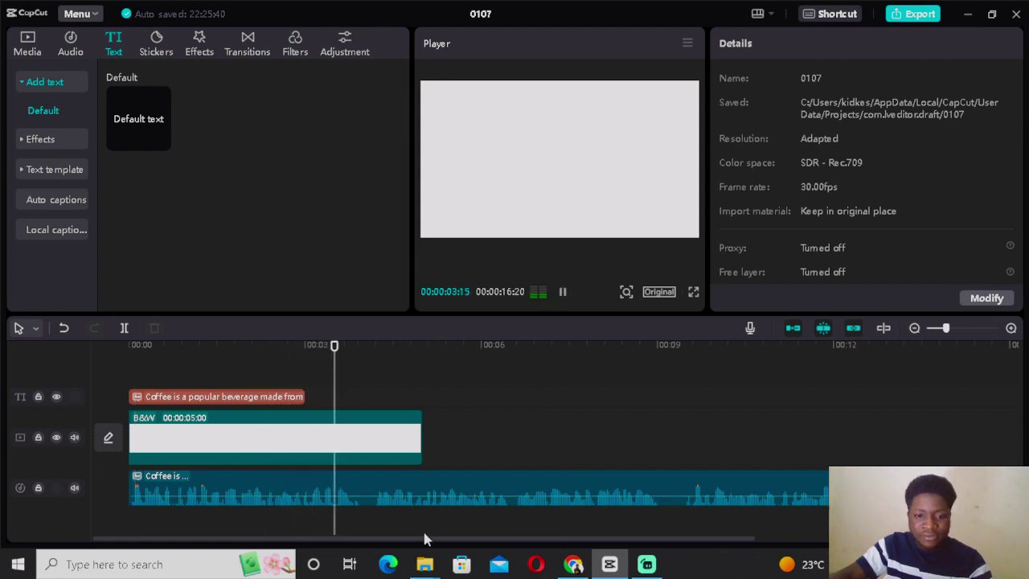
drag(424, 538, 682, 538)
click(716, 426)
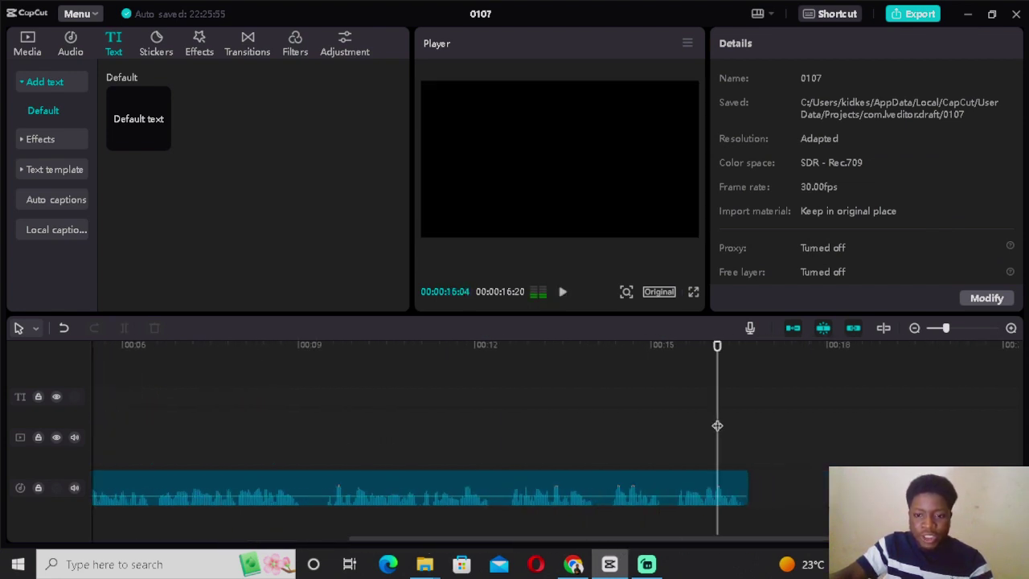
drag(717, 426, 743, 450)
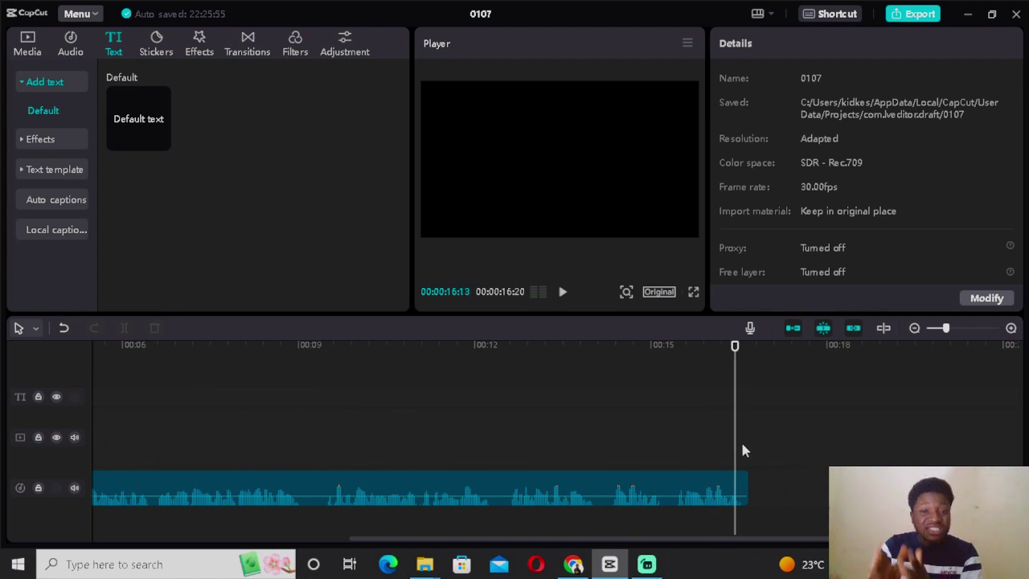
click(573, 563)
- Highlight ChatGPT's bulleted 'more details' answer from first bullet to last
scroll(398, 341, down, 2)
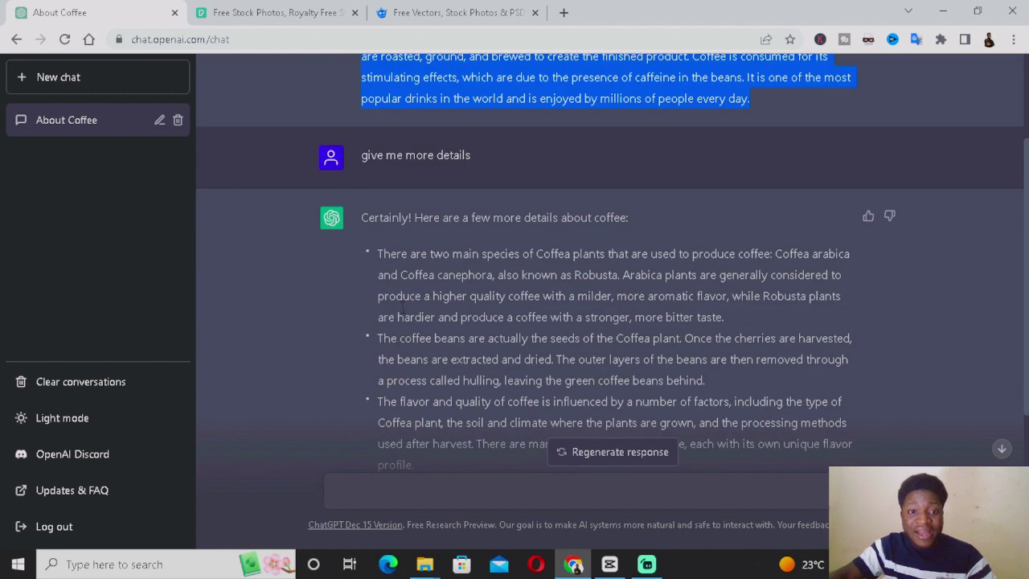
drag(377, 254, 852, 404)
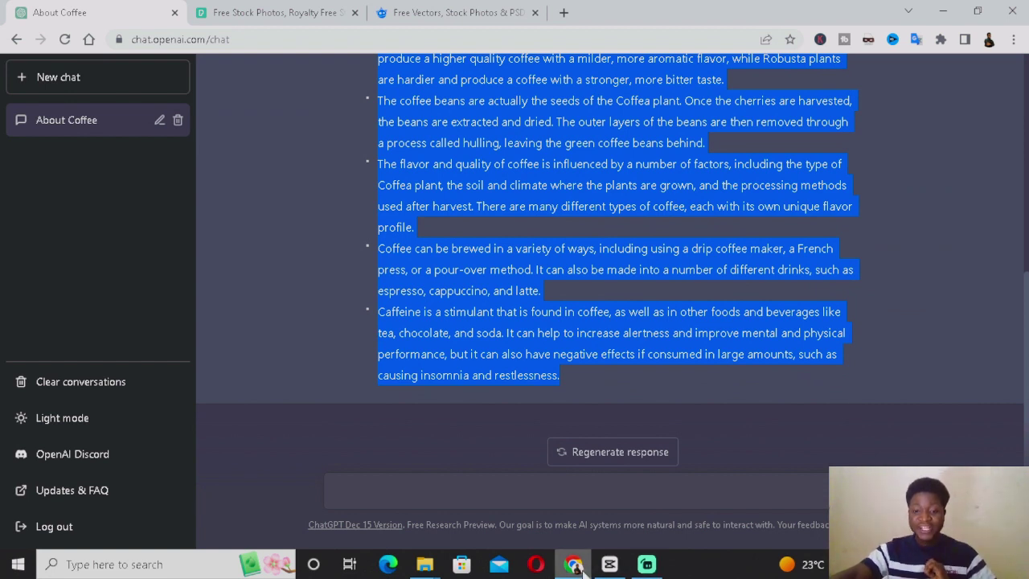
- Add a Default text clip at the playhead, paste the Coffea details, and set opacity to 0%
click(609, 564)
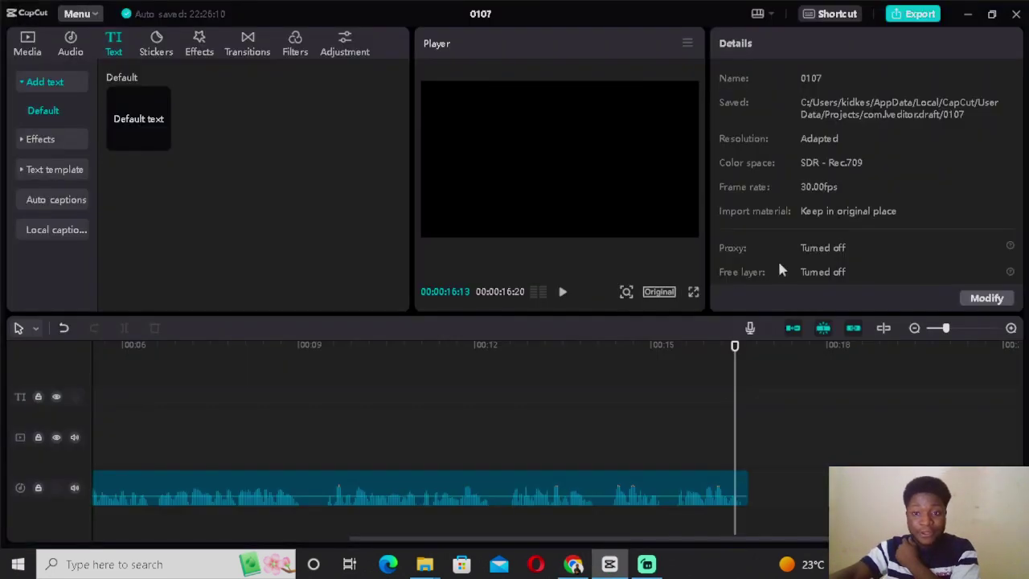
click(160, 143)
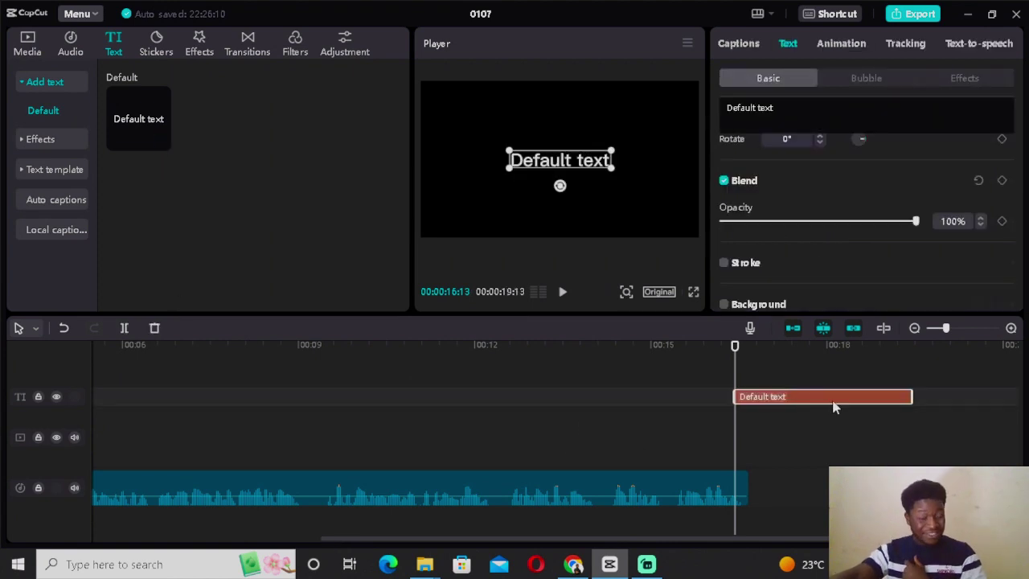
click(747, 113)
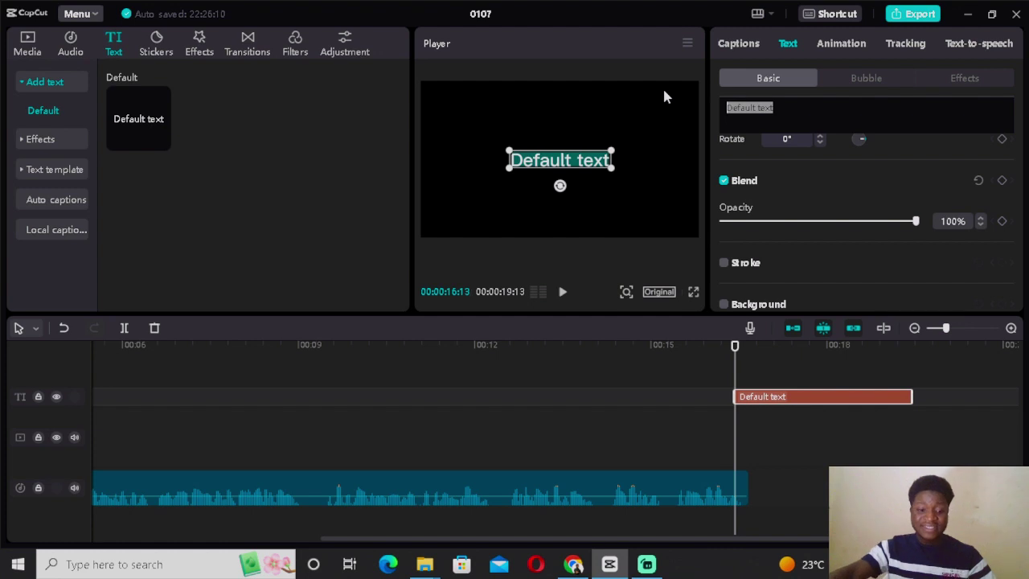
key(ctrl+v)
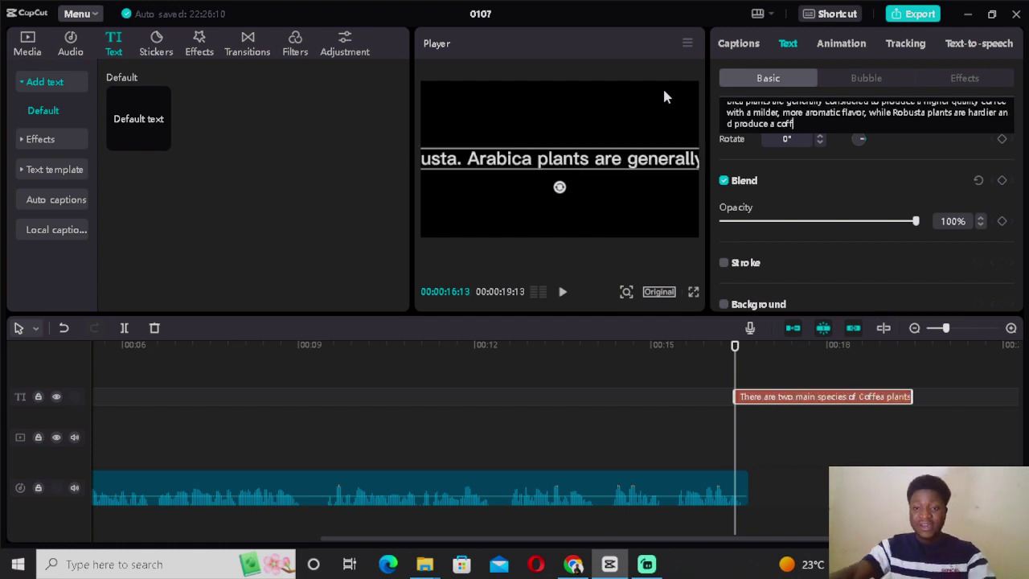
drag(916, 223, 662, 221)
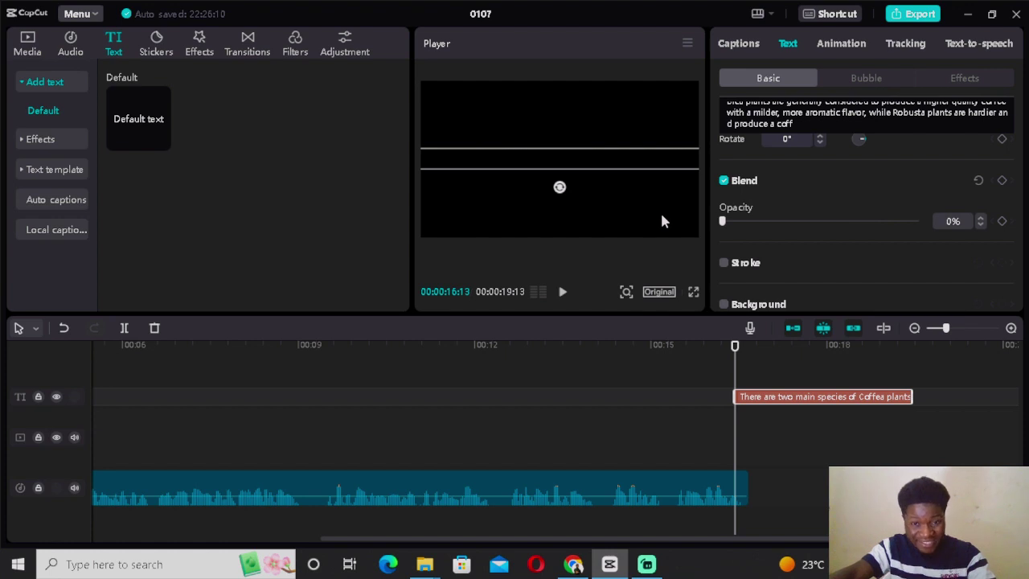
- Generate Male Storyteller text-to-speech narration from the Coffea plants text, then scroll the timeline back to the start
click(971, 49)
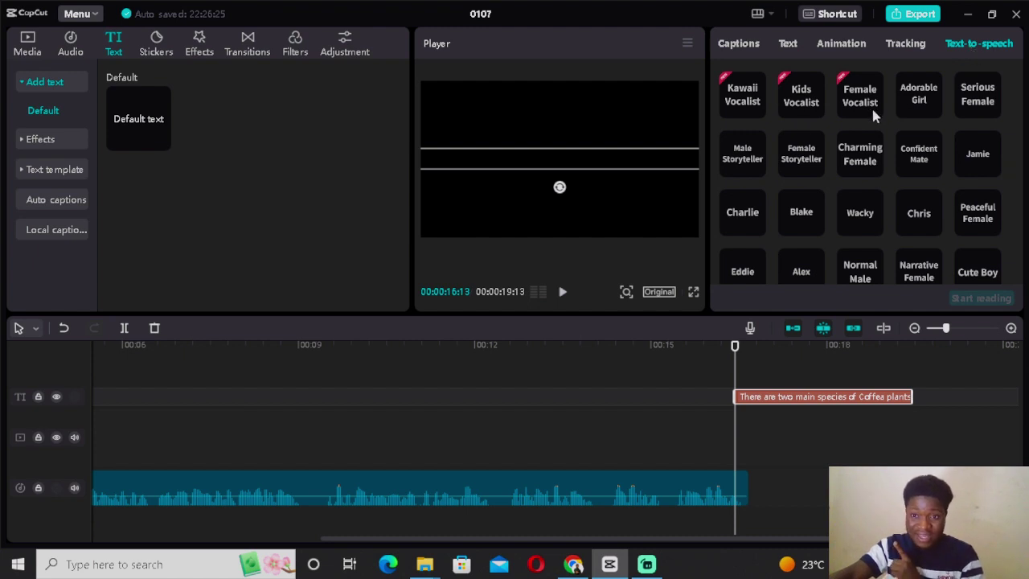
click(741, 158)
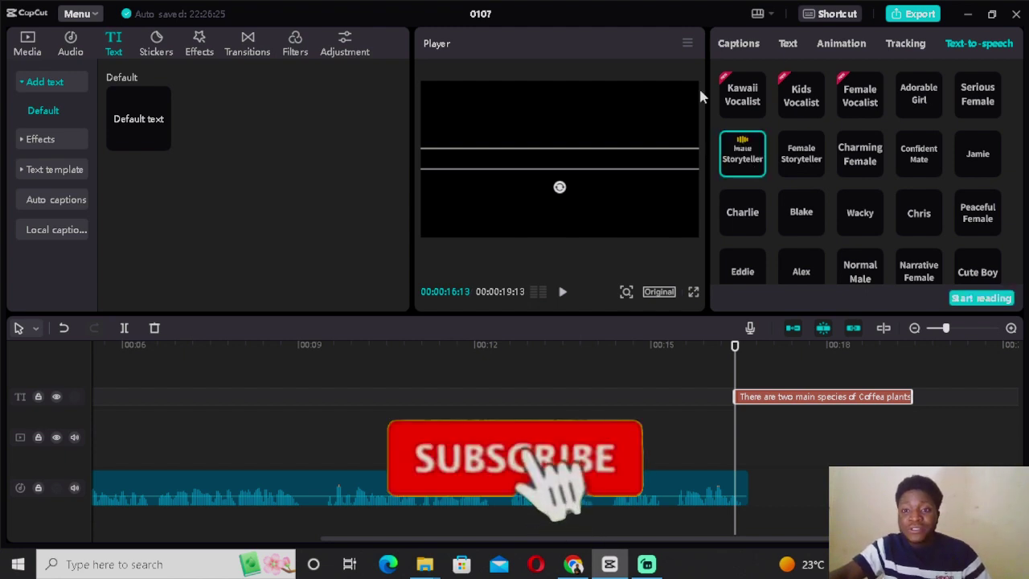
click(997, 299)
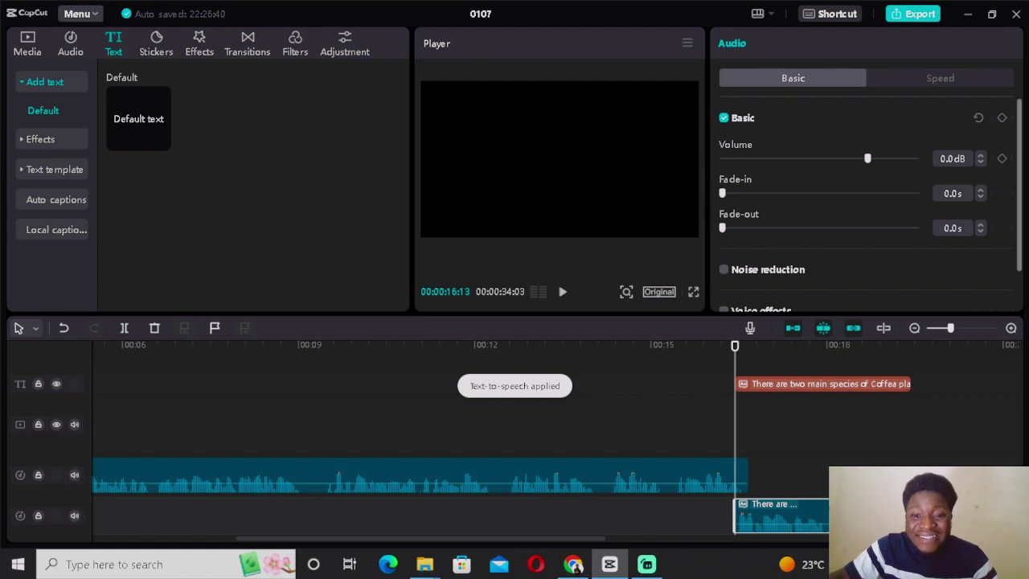
drag(577, 543, 177, 540)
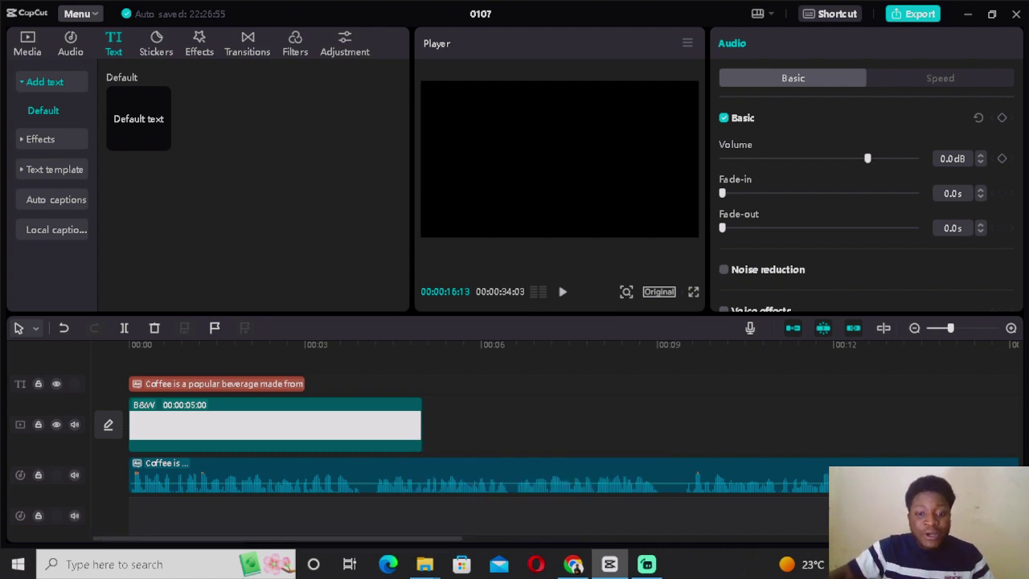
- Switch to Chrome and bring up the Pexels site
click(570, 564)
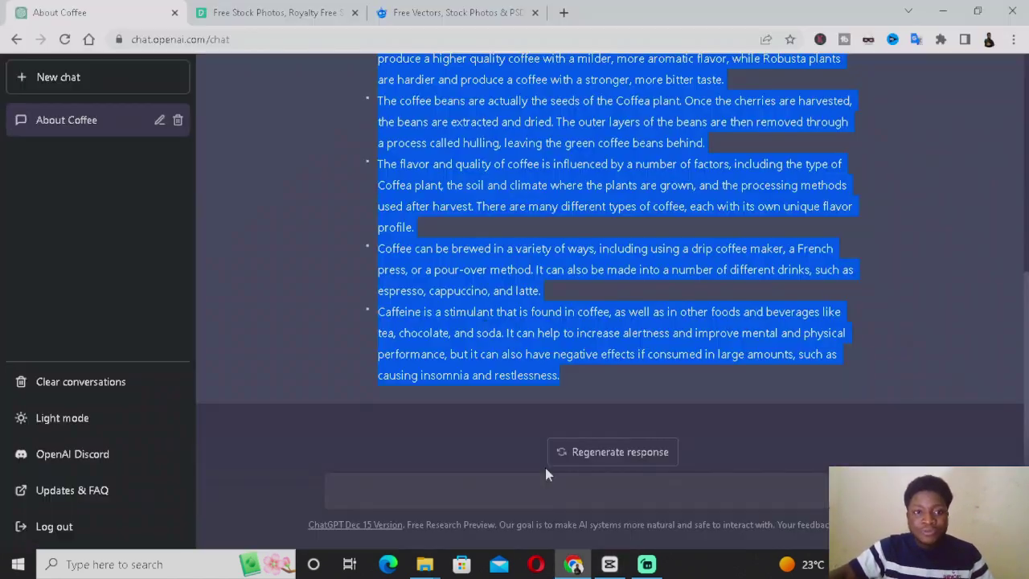
click(259, 8)
click(439, 8)
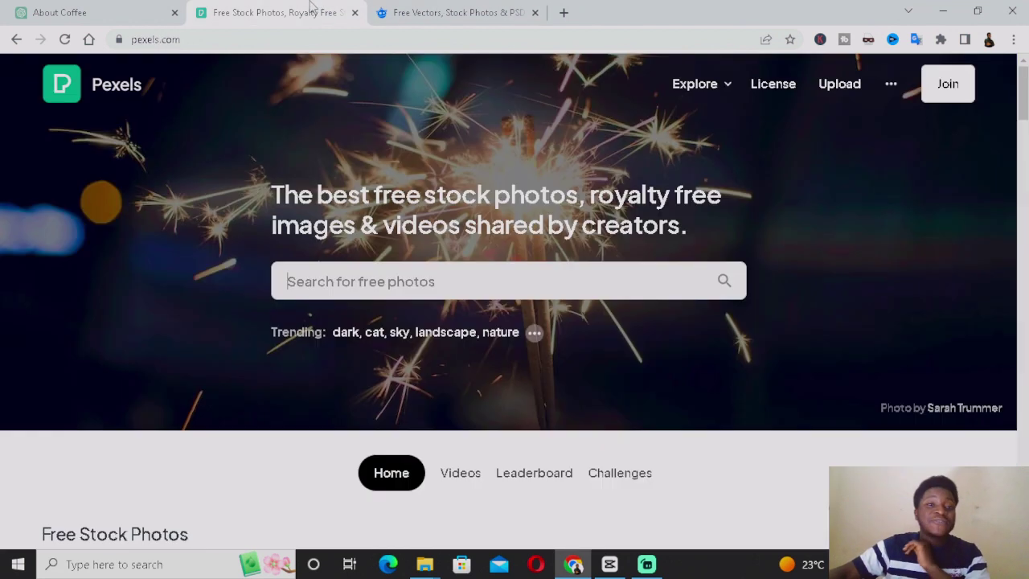
click(313, 8)
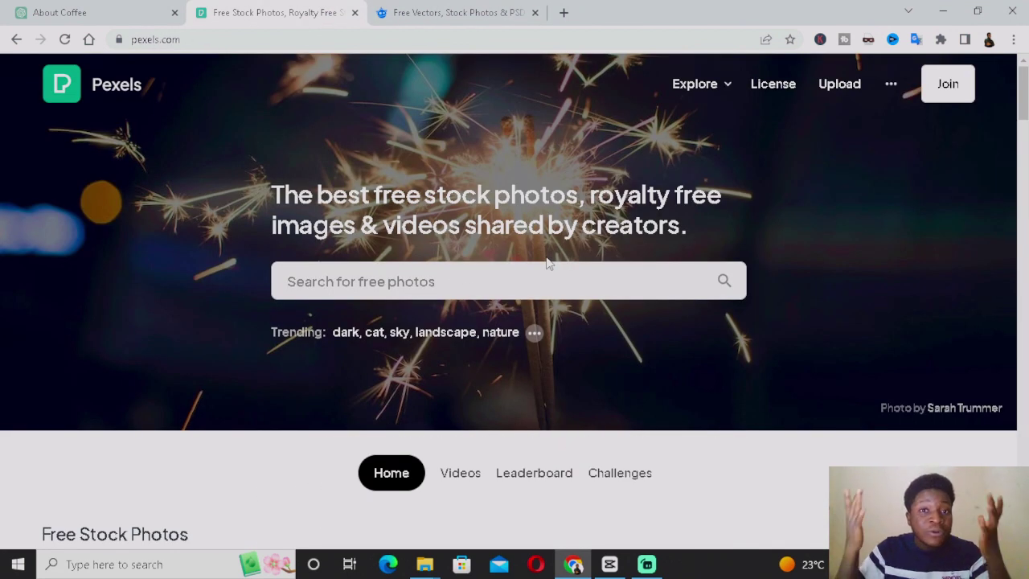
- Search Pexels for 'coffee' and scroll through the Coffee Photos results
text(coffee)
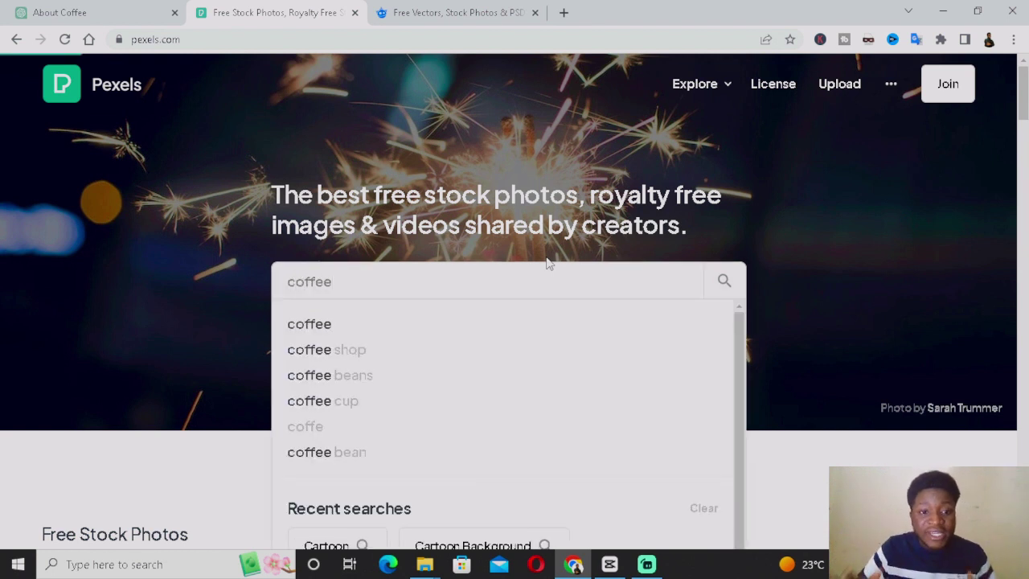
key(Return)
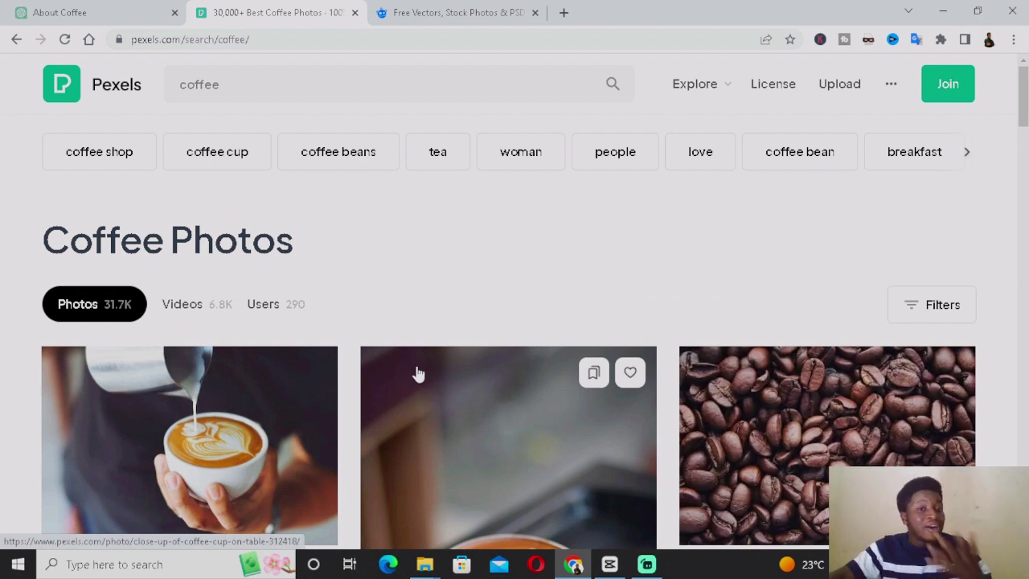
scroll(362, 370, down, 2)
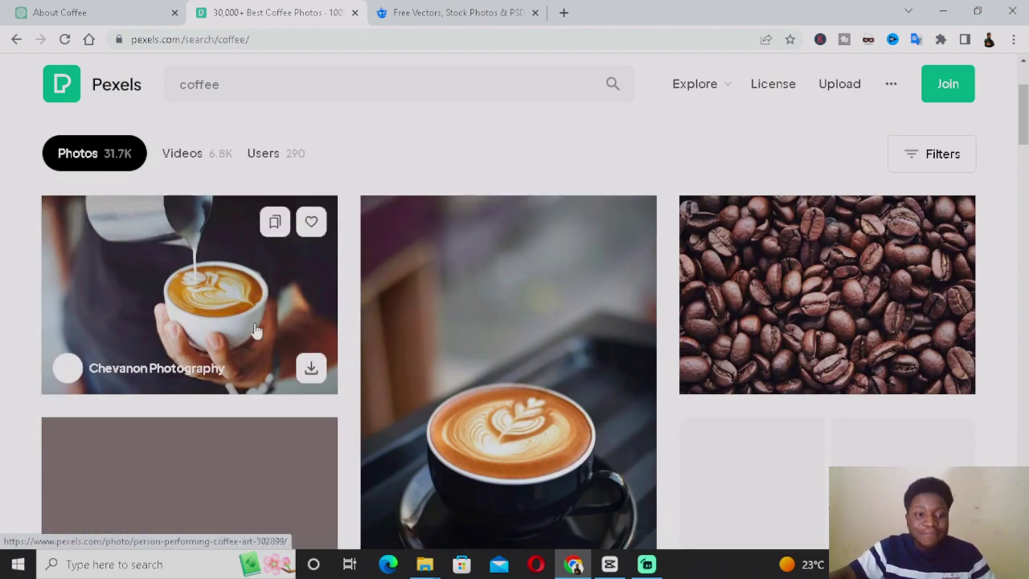
scroll(346, 322, down, 8)
scroll(563, 354, down, 3)
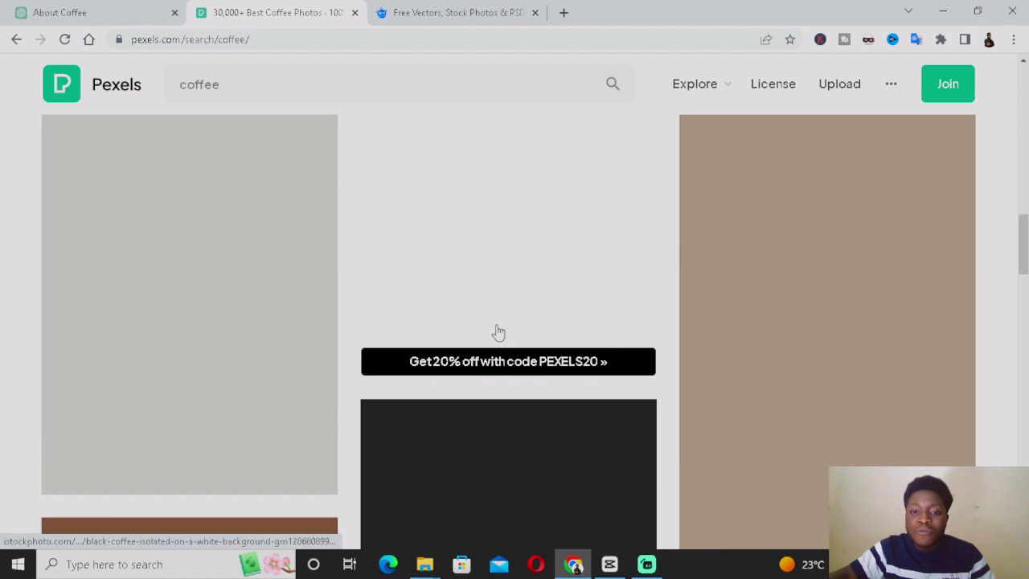
scroll(490, 328, up, 4)
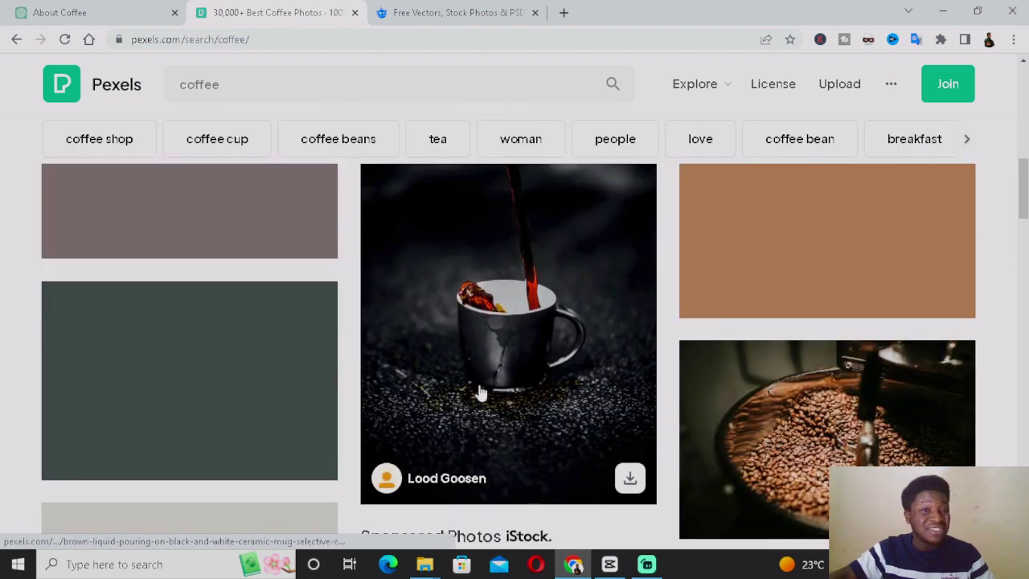
scroll(471, 384, up, 8)
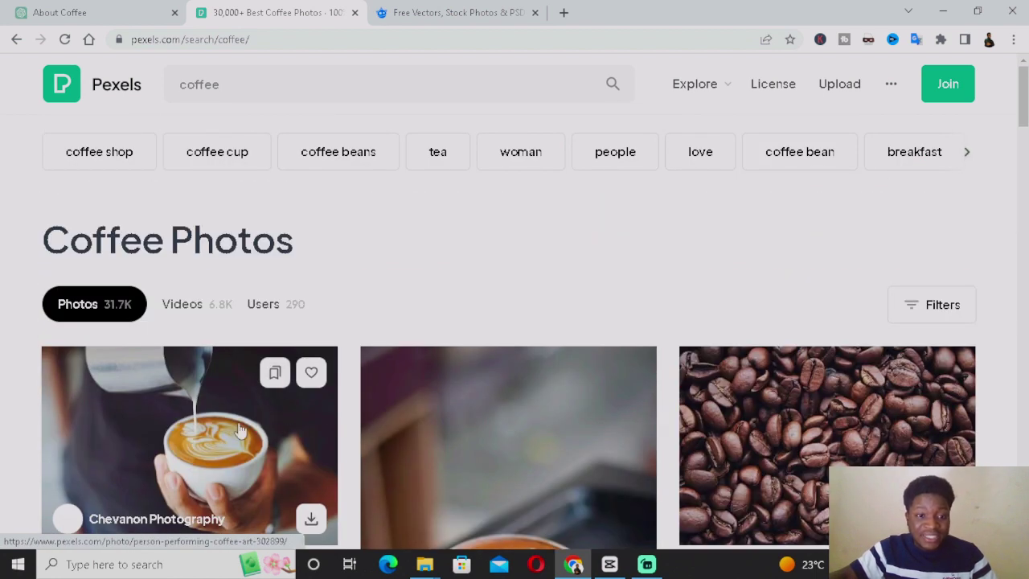
scroll(305, 418, down, 2)
- Download the latte art pouring photo, dismiss the Canva popup and scroll further down
click(312, 370)
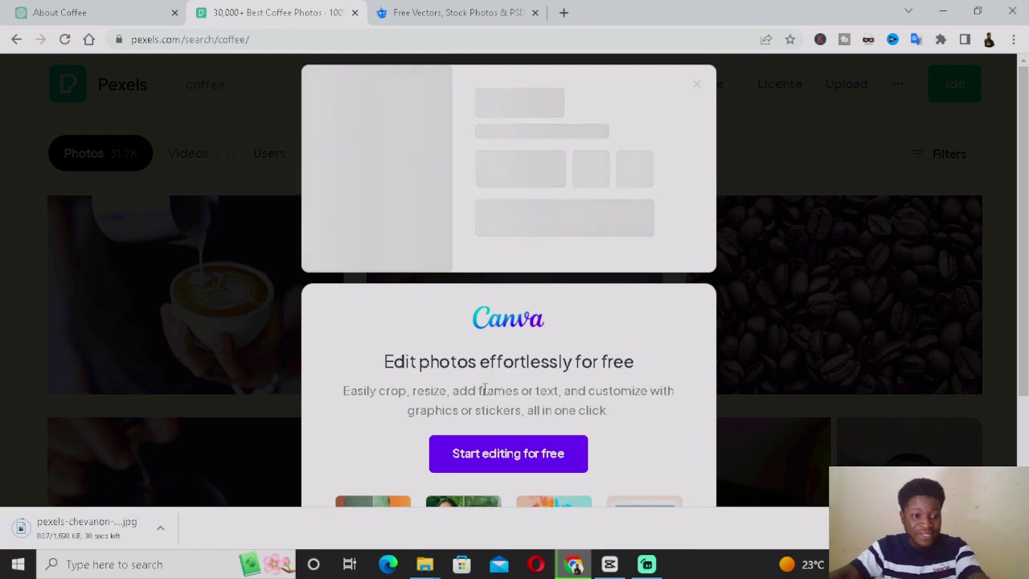
click(692, 88)
scroll(611, 342, down, 5)
scroll(577, 350, down, 8)
scroll(259, 378, down, 4)
scroll(281, 254, down, 8)
scroll(567, 307, down, 3)
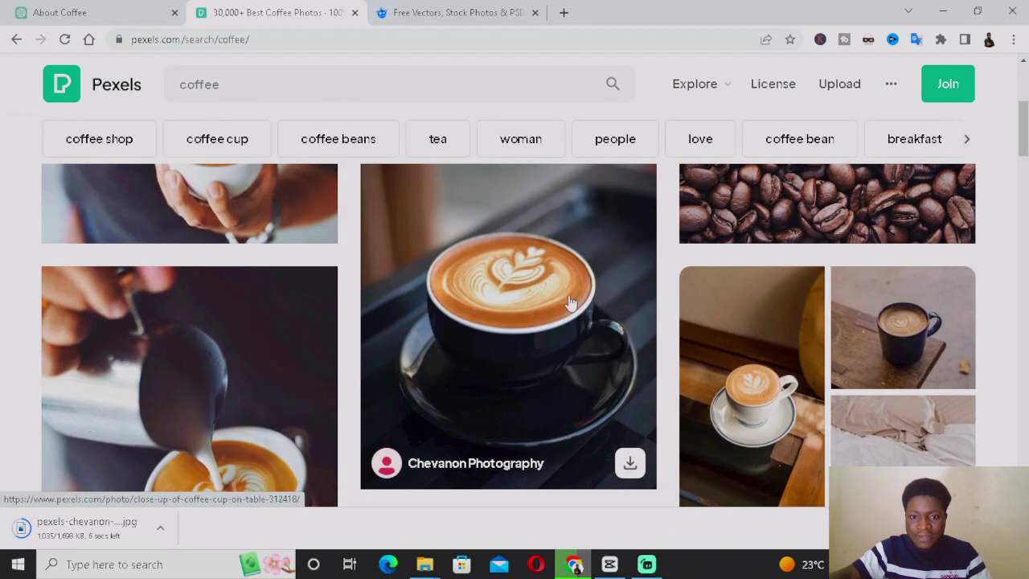
- Download the latte in the black cup photo and close the thank-you message
click(452, 301)
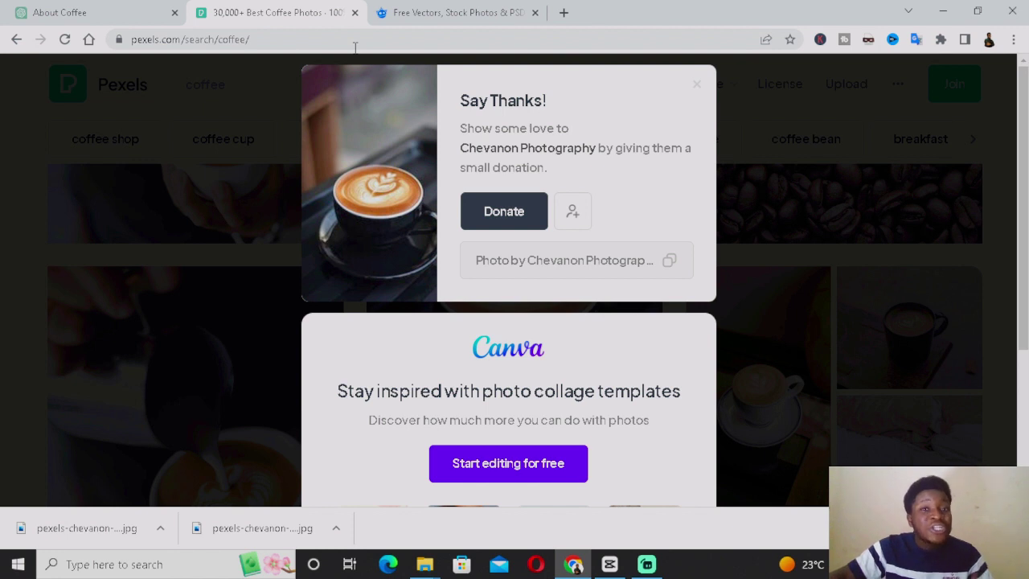
click(698, 86)
scroll(456, 374, up, 3)
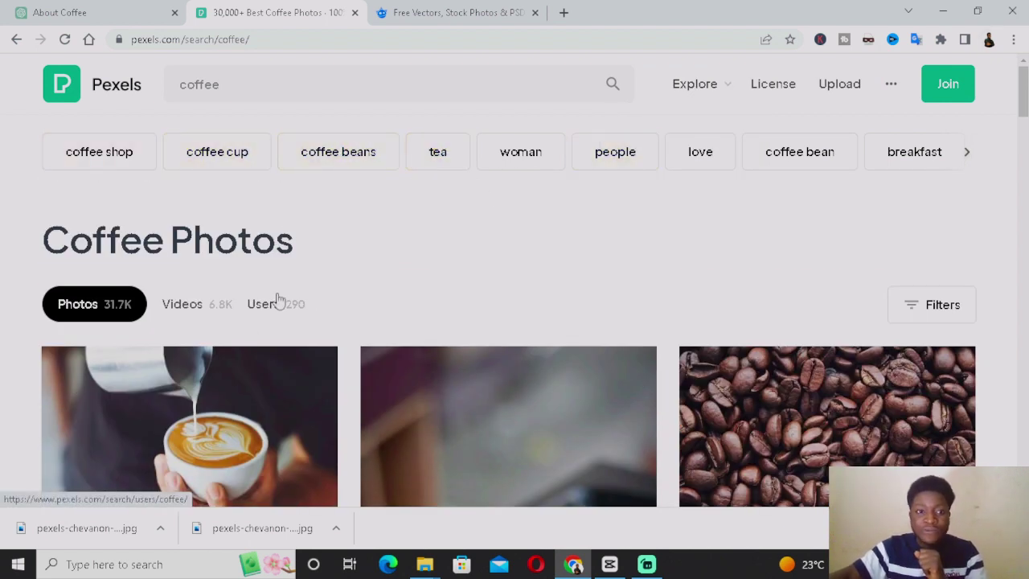
- Switch the Pexels coffee results to videos and browse the clips
mouse_move(193, 312)
mouse_down()
mouse_move(188, 296)
mouse_move(180, 317)
mouse_up()
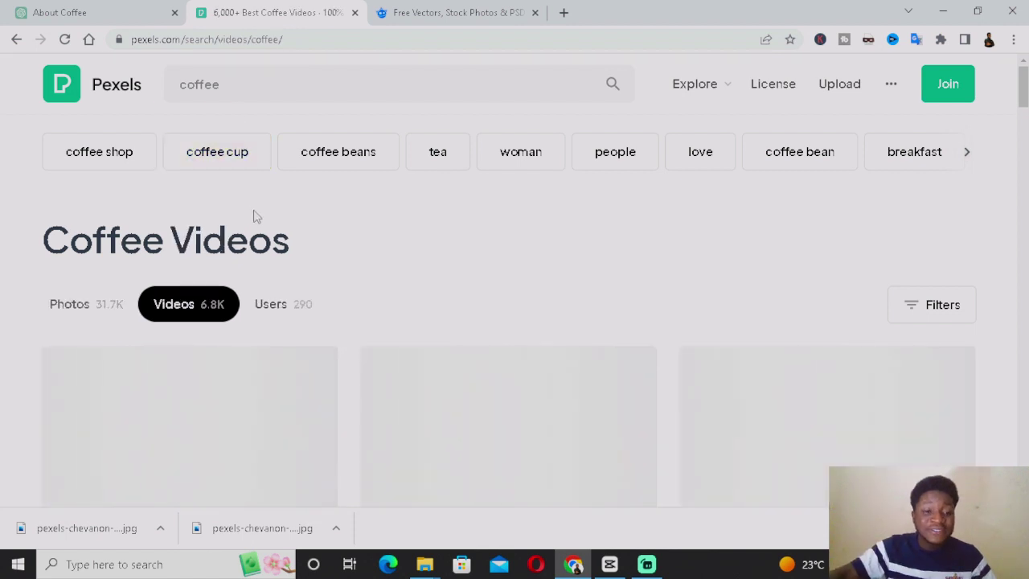
scroll(345, 248, down, 3)
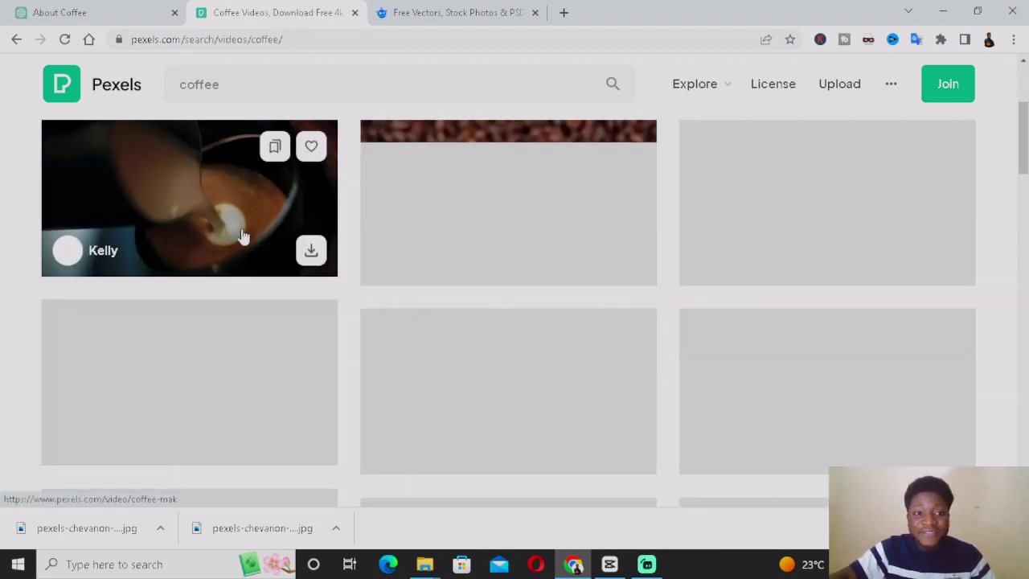
mouse_move(724, 217)
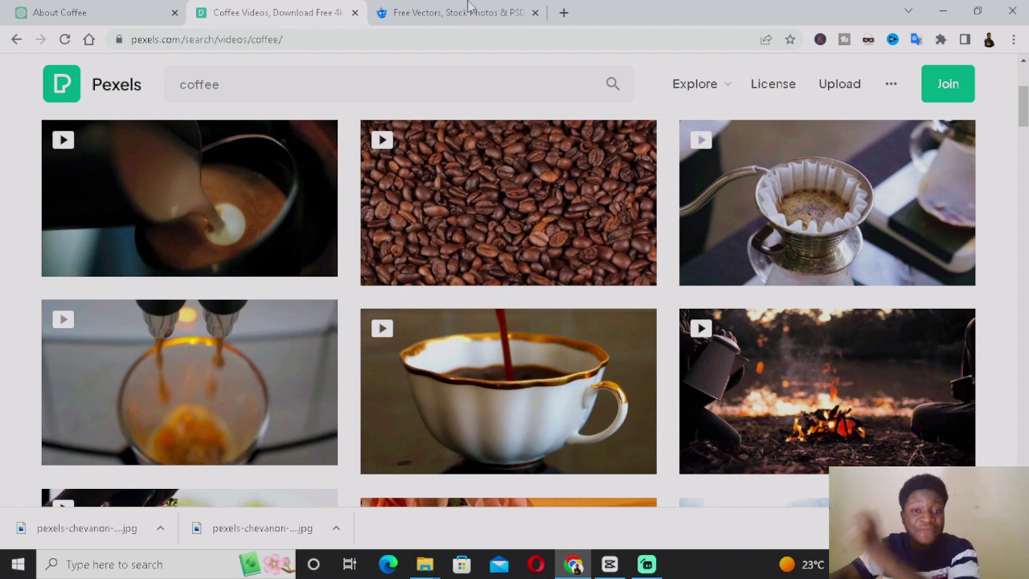
scroll(248, 252, down, 1)
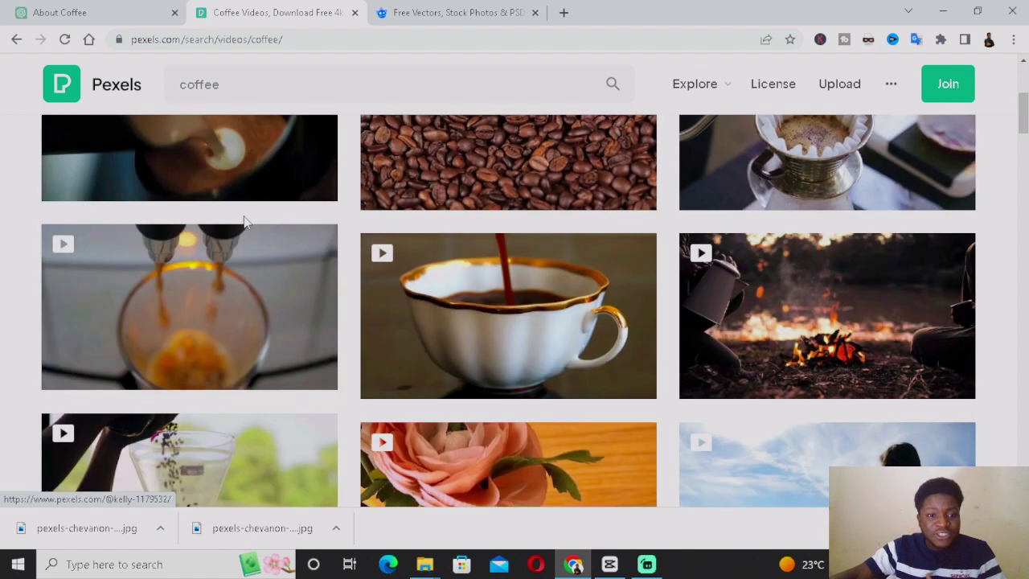
scroll(268, 209, up, 1)
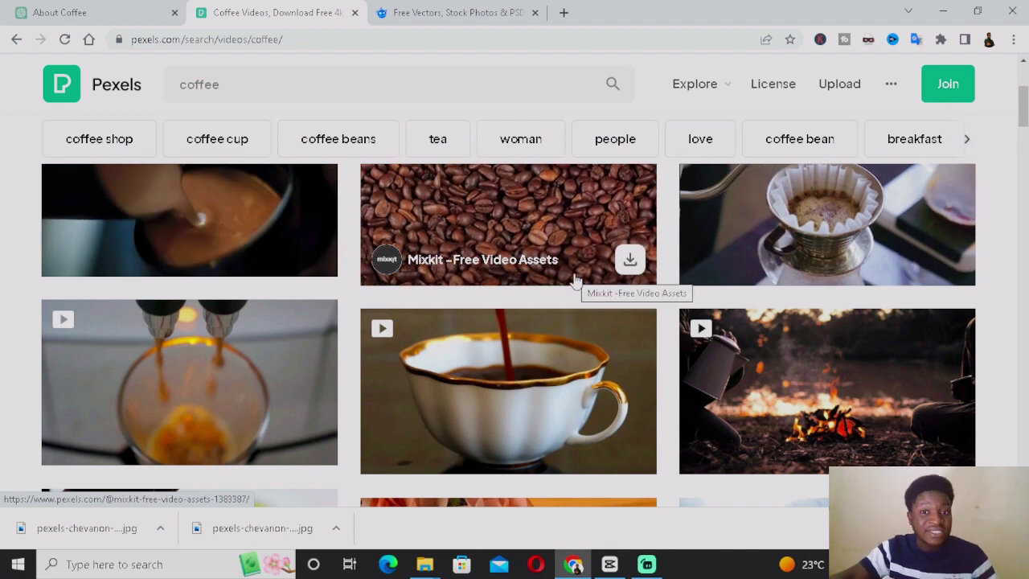
- Download the coffee-beans clip and a second coffee video, closing each thank-you popup, then go to Freepik
click(632, 259)
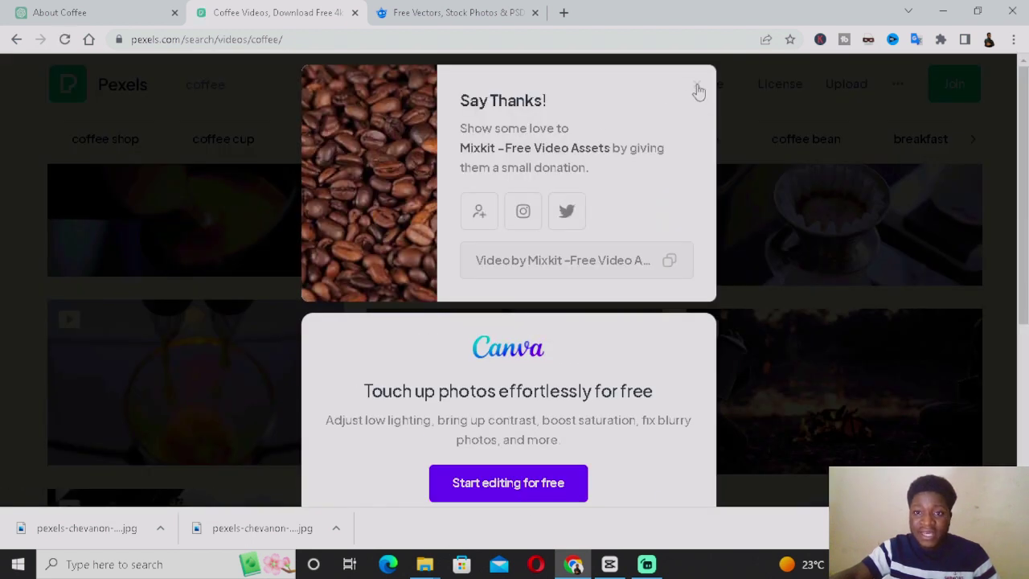
click(696, 86)
click(311, 250)
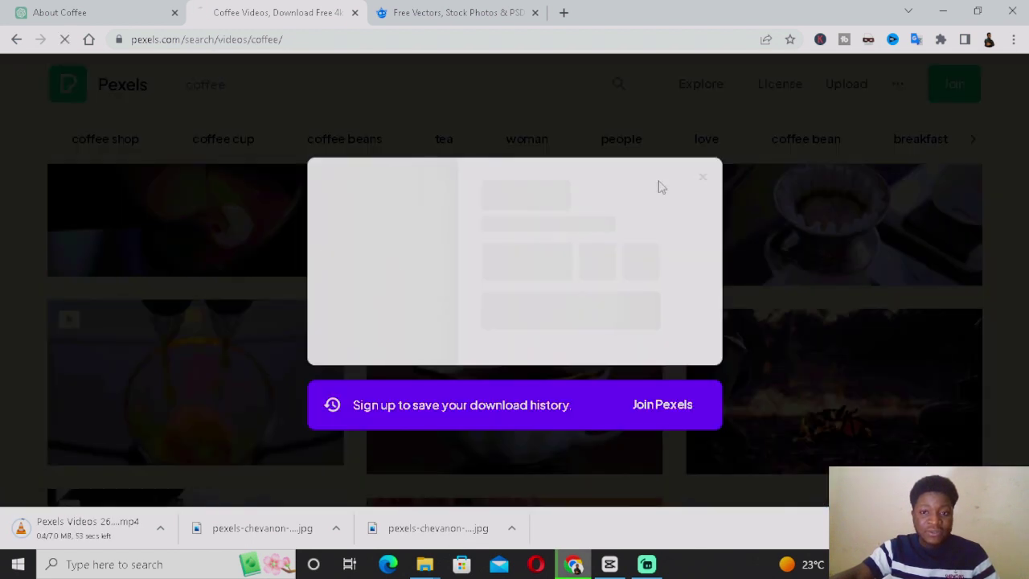
click(702, 171)
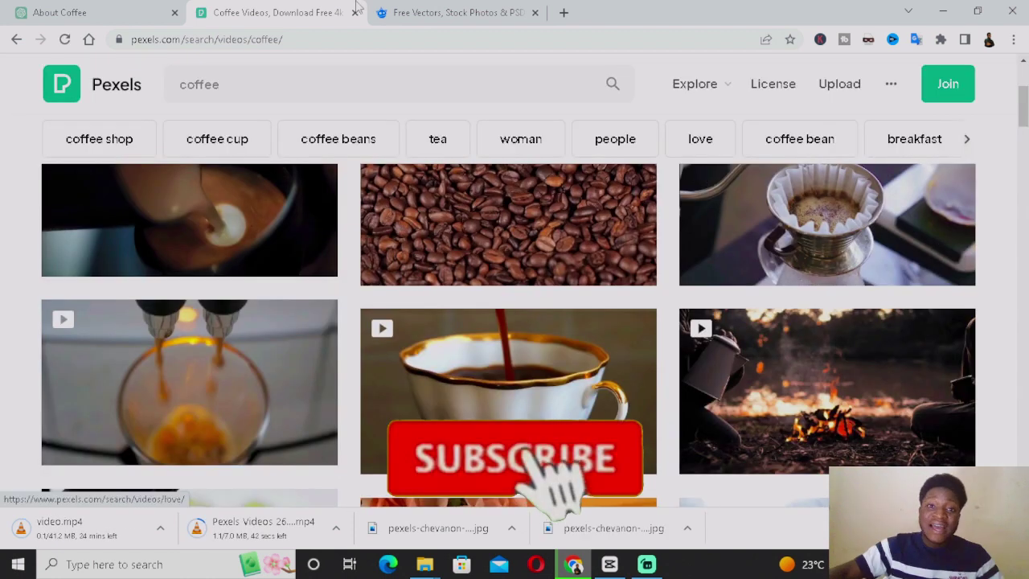
click(485, 6)
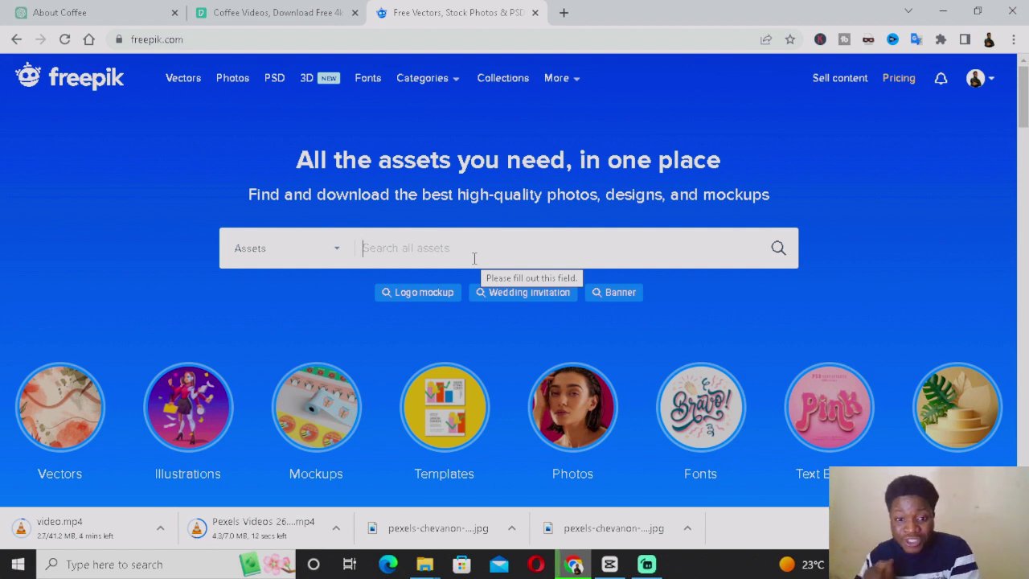
- Search Freepik for 'coffee', scroll the results, then go back to the Pexels coffee videos
text(coffee)
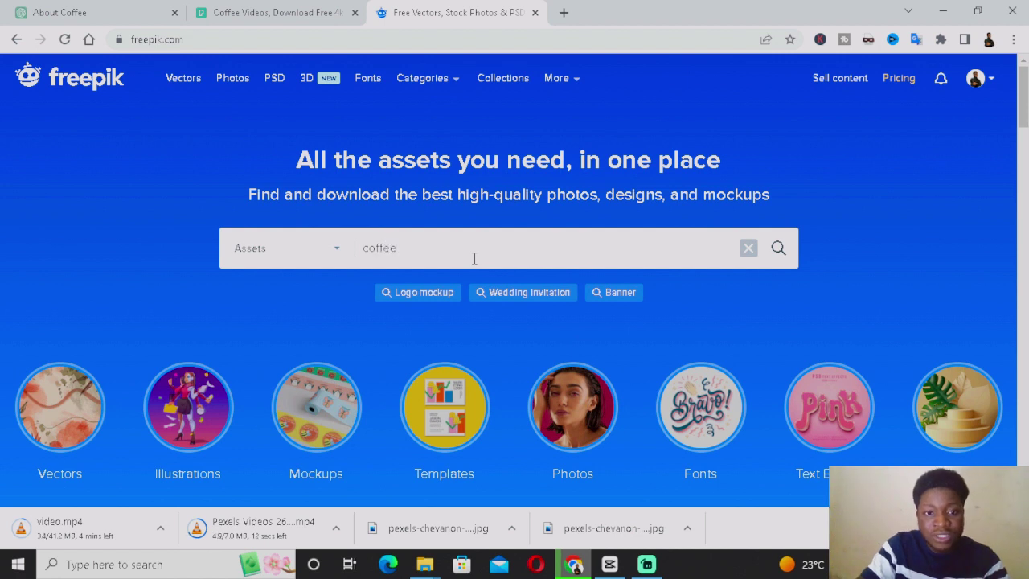
key(Return)
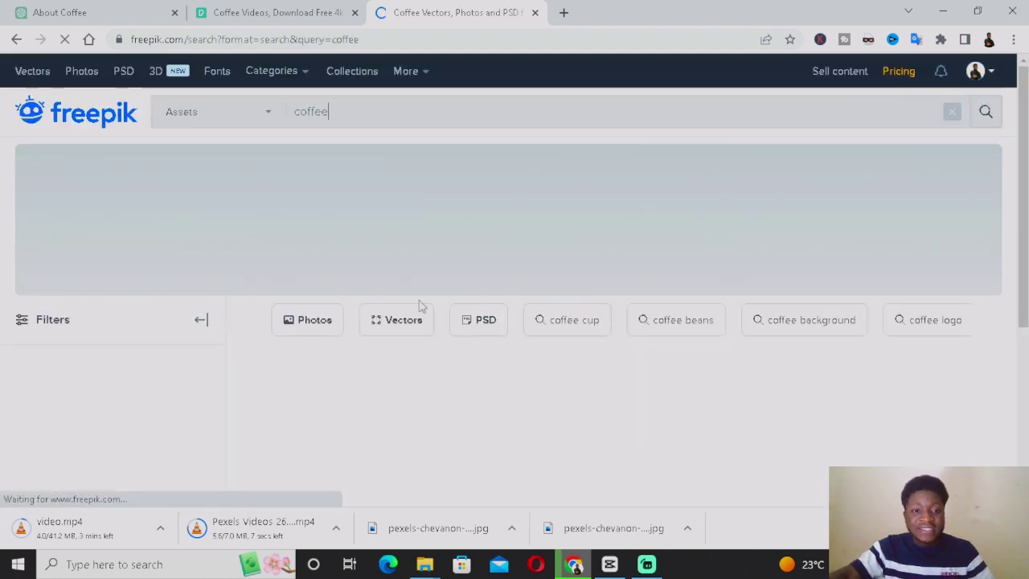
scroll(632, 316, down, 2)
scroll(724, 305, down, 3)
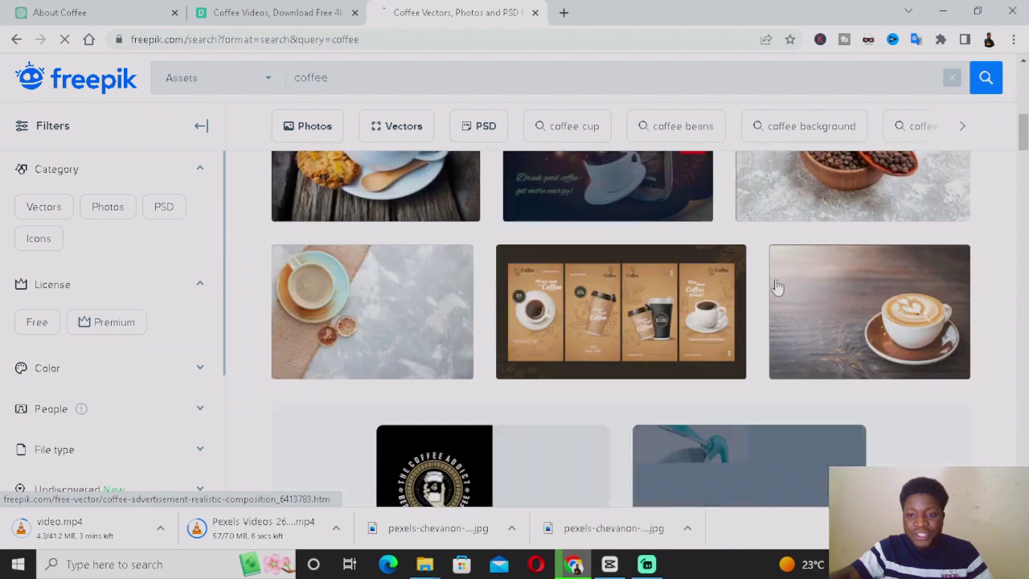
scroll(882, 265, up, 2)
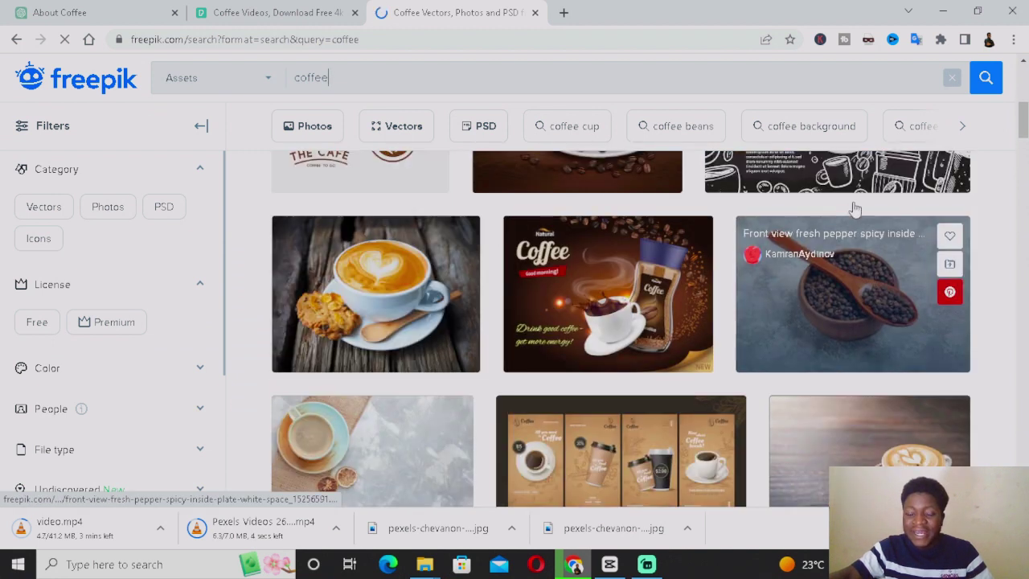
scroll(418, 321, down, 4)
scroll(426, 314, up, 3)
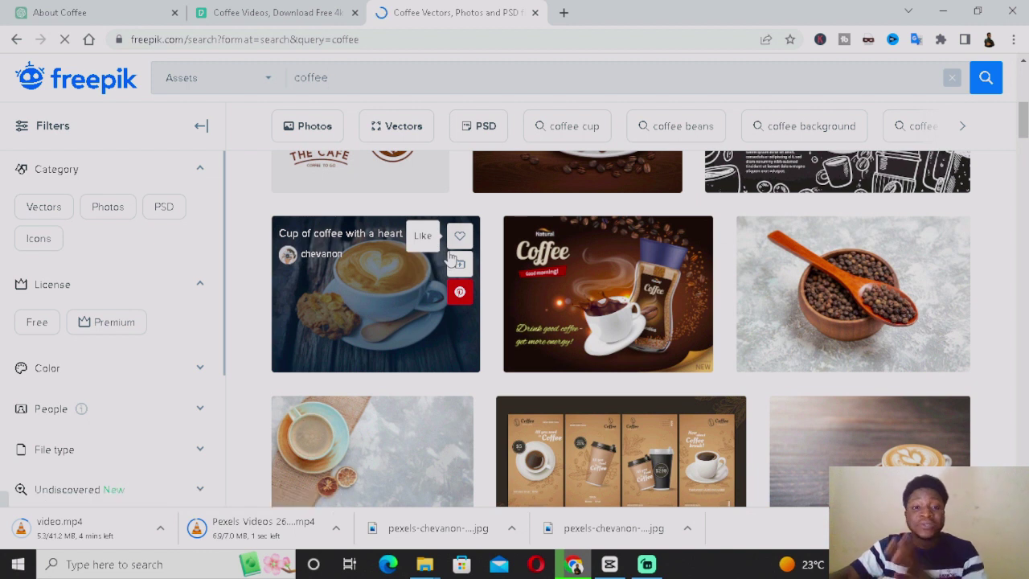
click(273, 12)
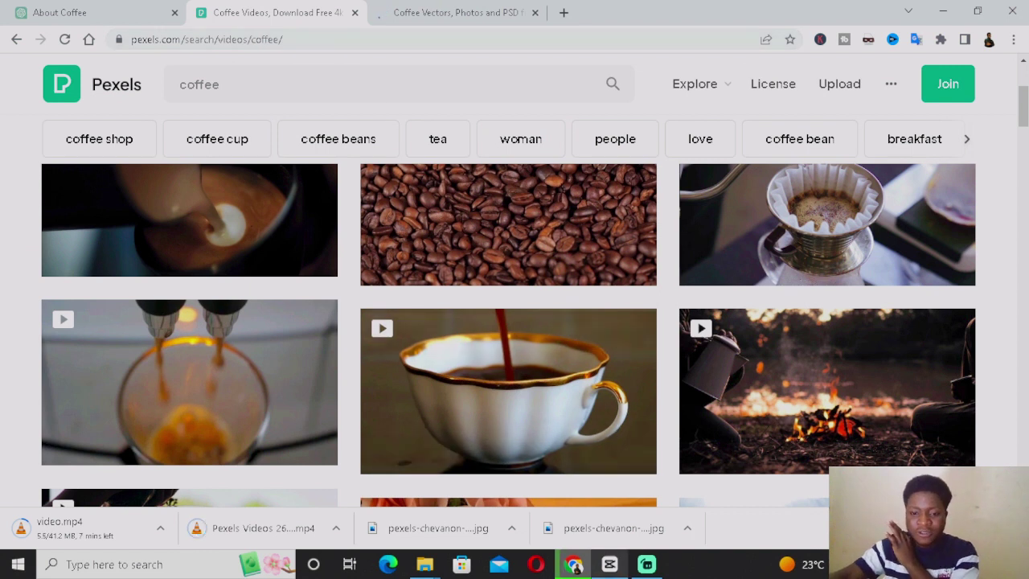
- Switch to CapCut and open the Local media Import file picker
click(609, 563)
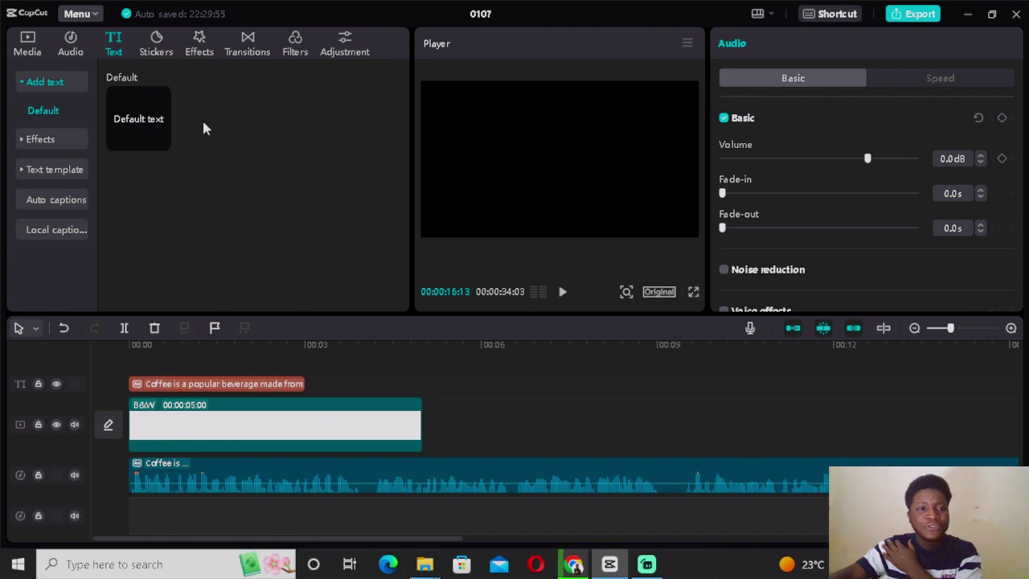
click(32, 45)
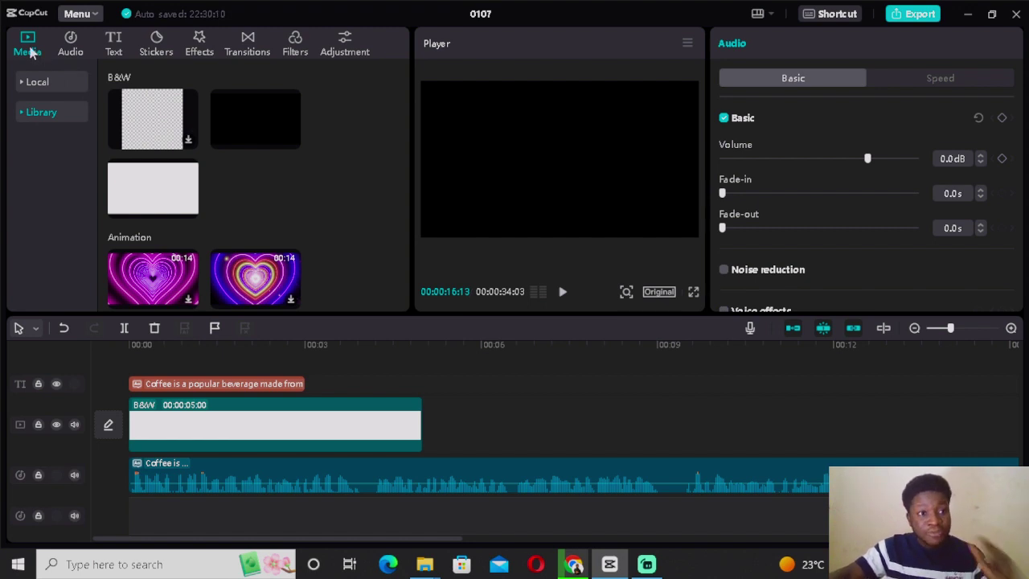
click(59, 83)
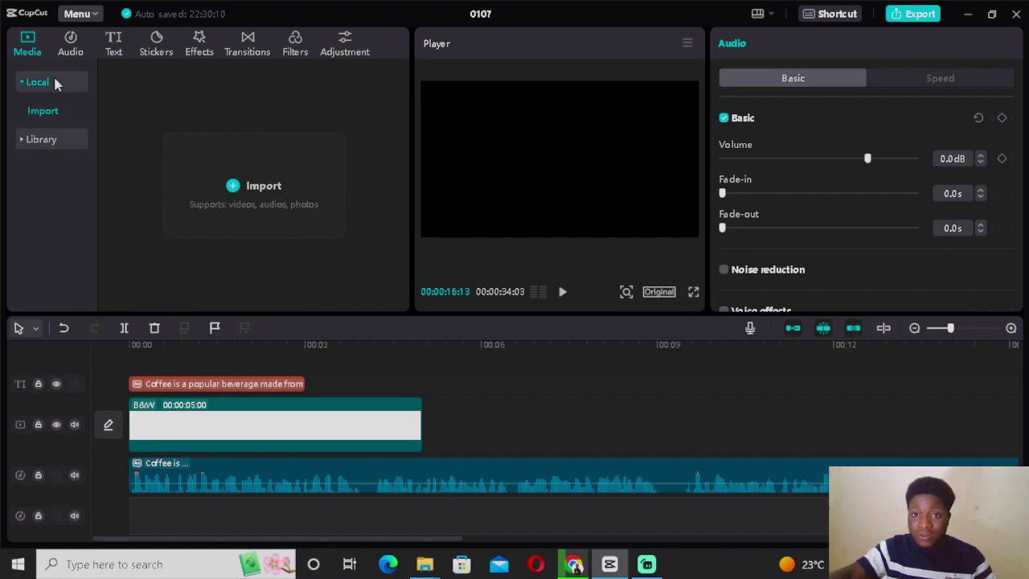
click(233, 188)
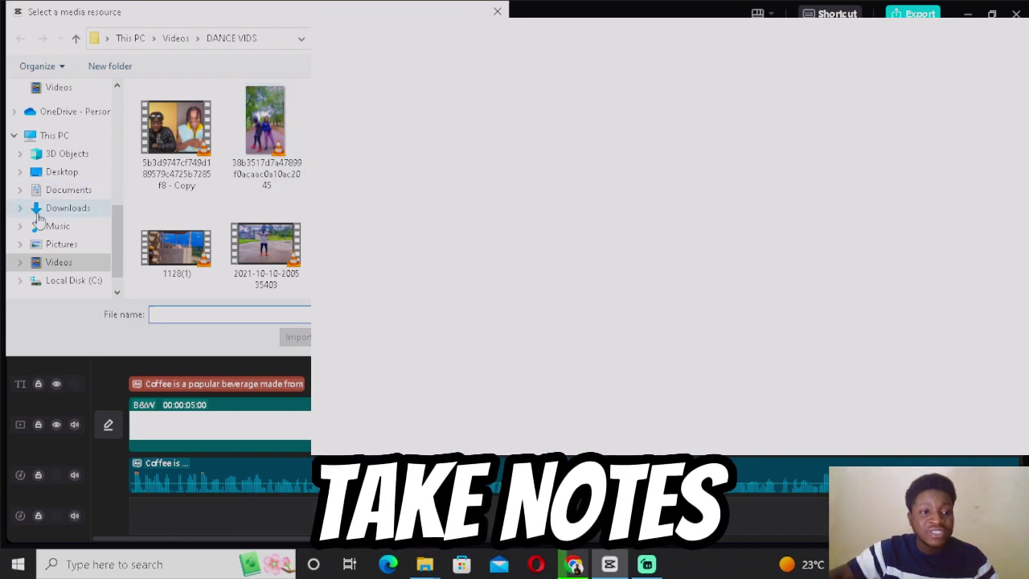
- Import the coffee-beans video and both pexels-chevanon latte photos from Downloads into CapCut
click(85, 216)
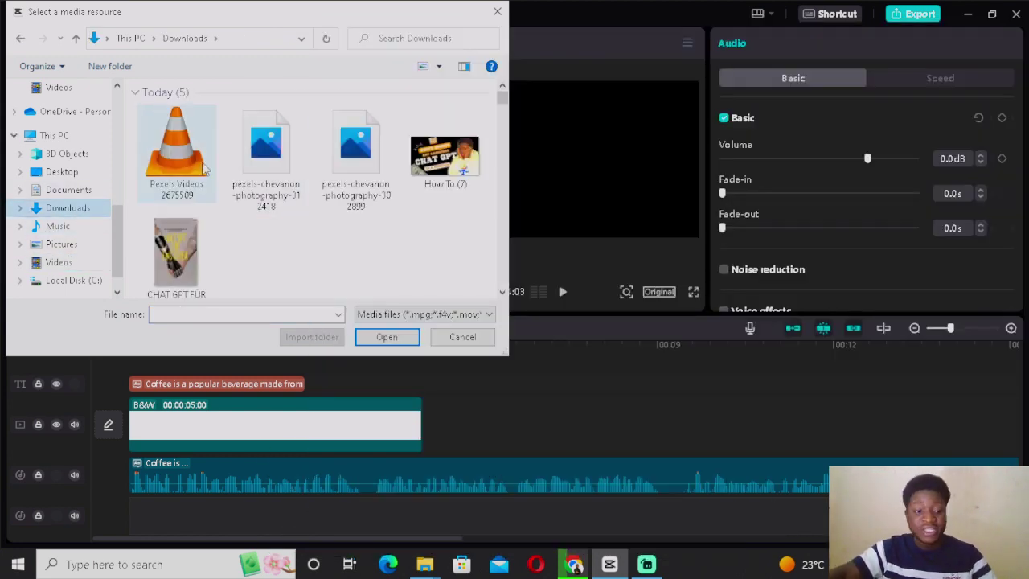
click(157, 143)
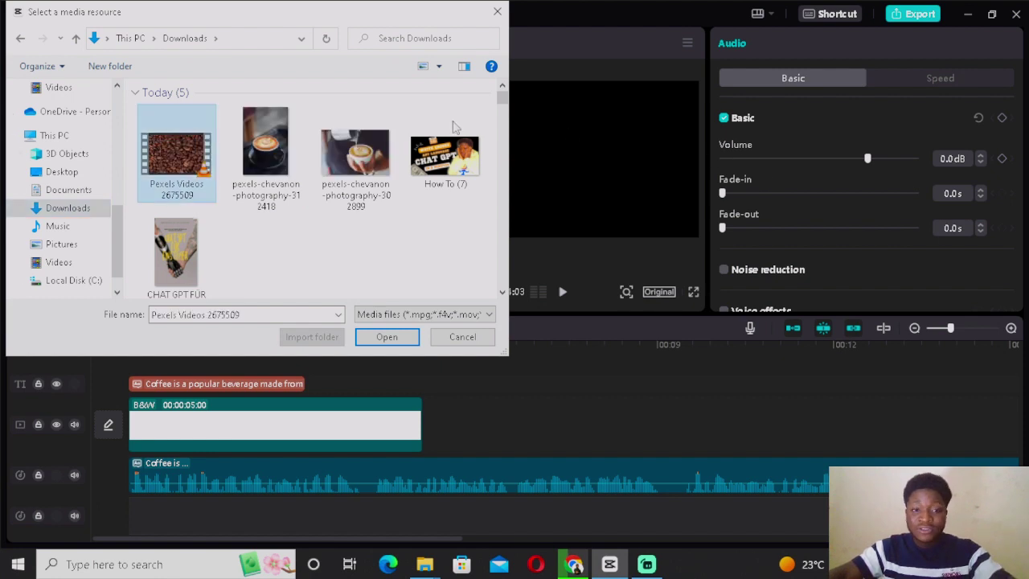
ctrl+click(275, 141)
ctrl+click(355, 152)
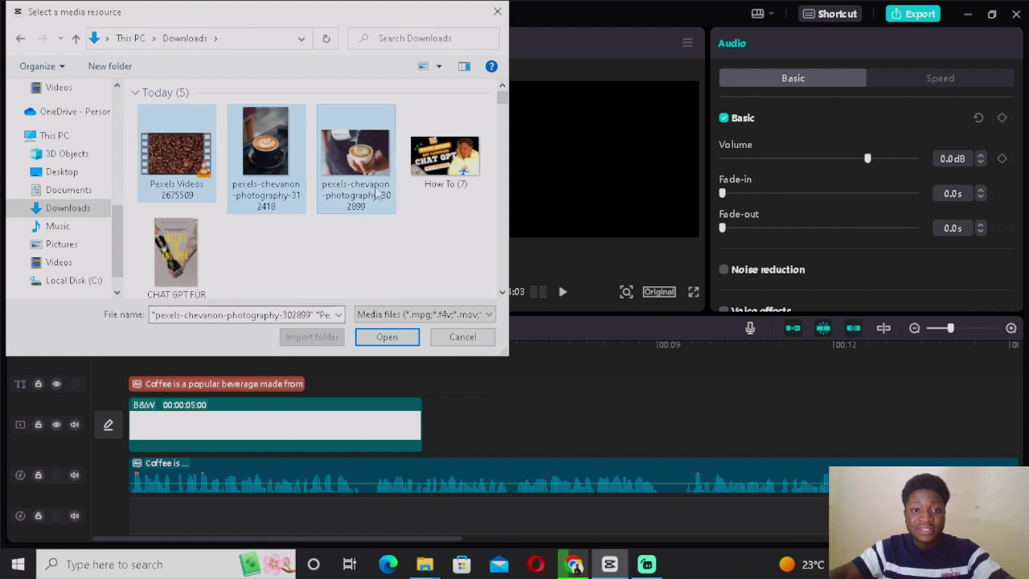
click(395, 339)
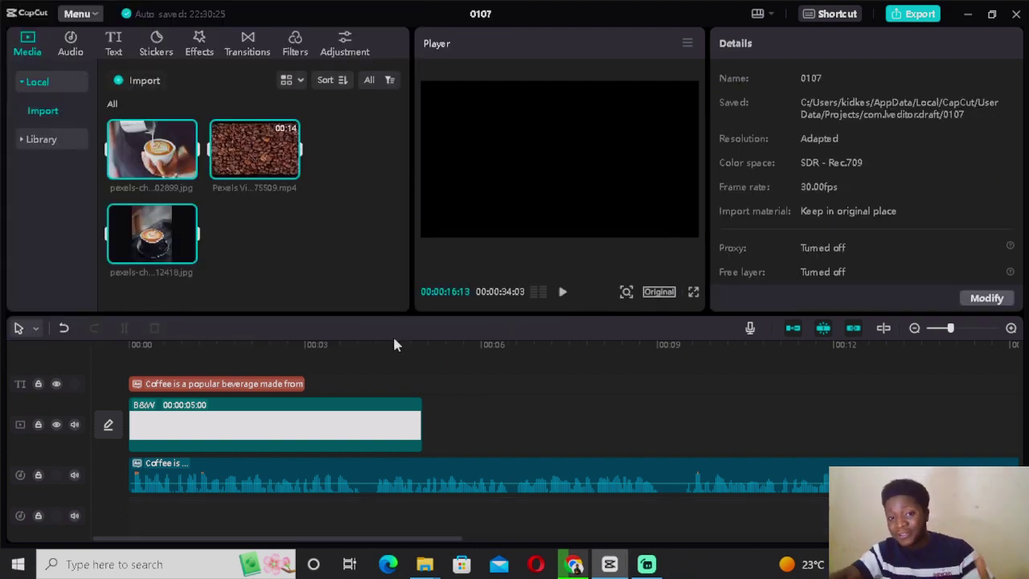
click(574, 565)
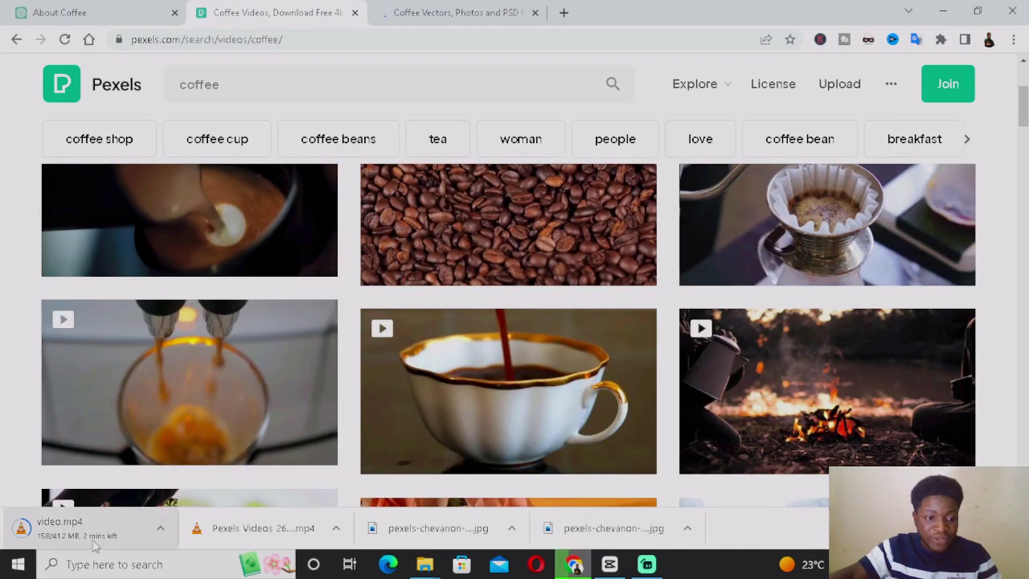
- Return from Chrome to CapCut so video.mp4 appears in the Local media panel
click(574, 564)
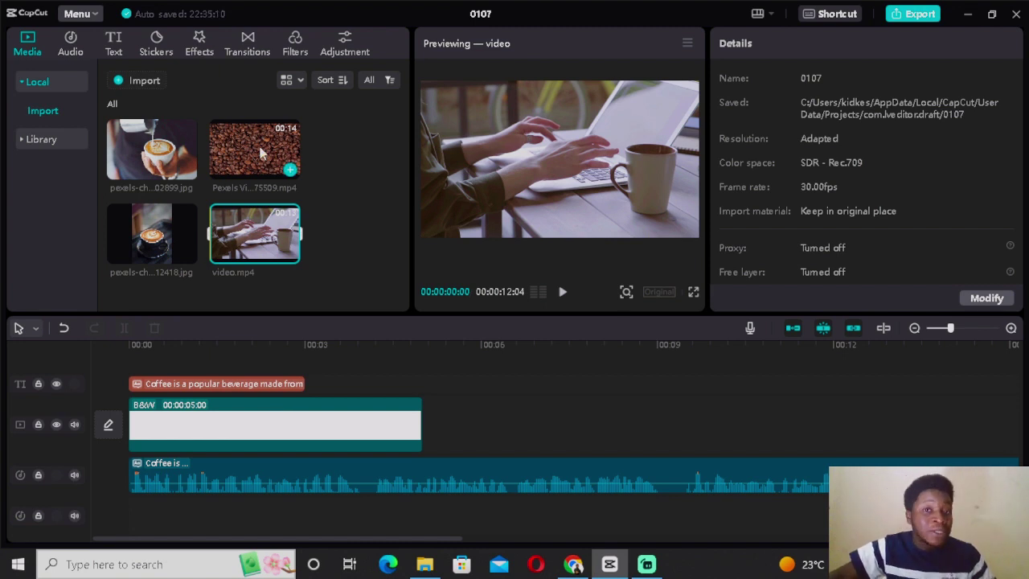
- Place the Pexels coffee-beans clip at the start of the main video track
click(125, 340)
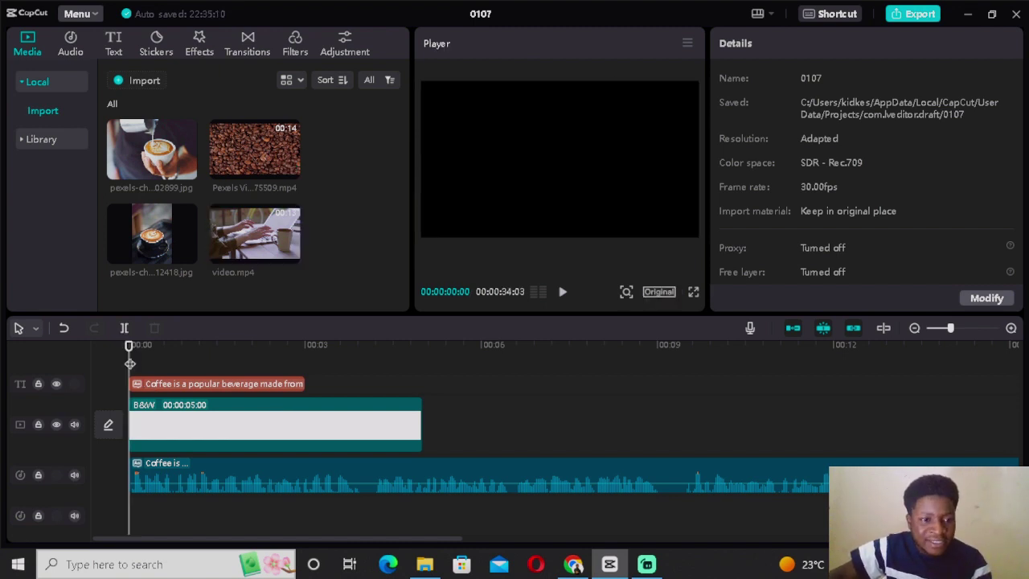
key(space)
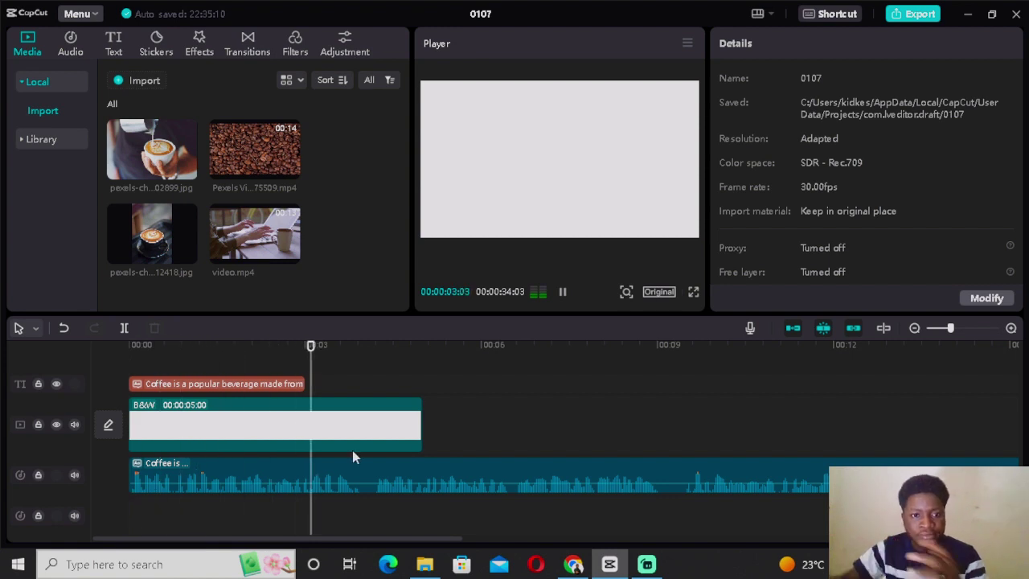
key(space)
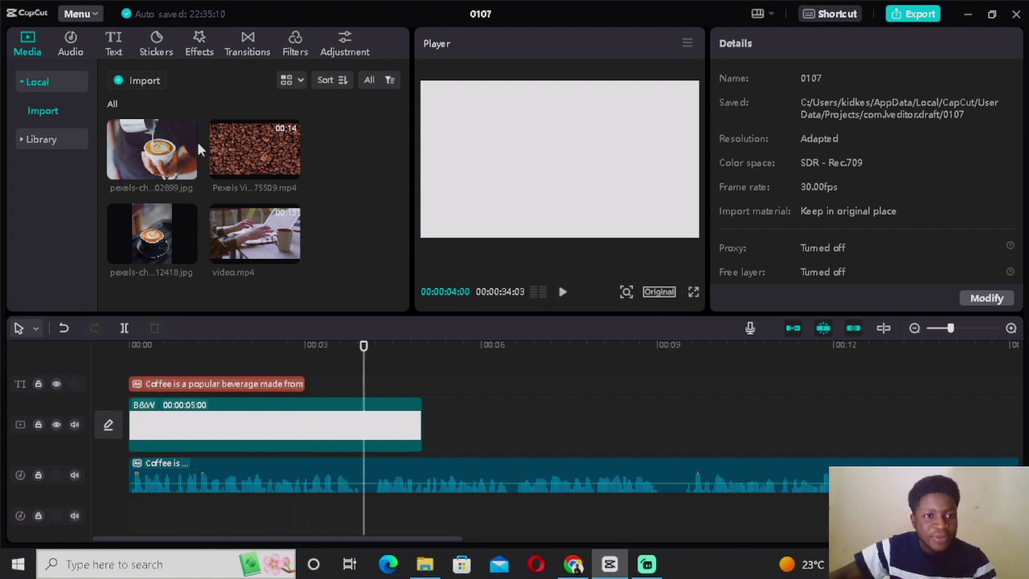
mouse_move(259, 145)
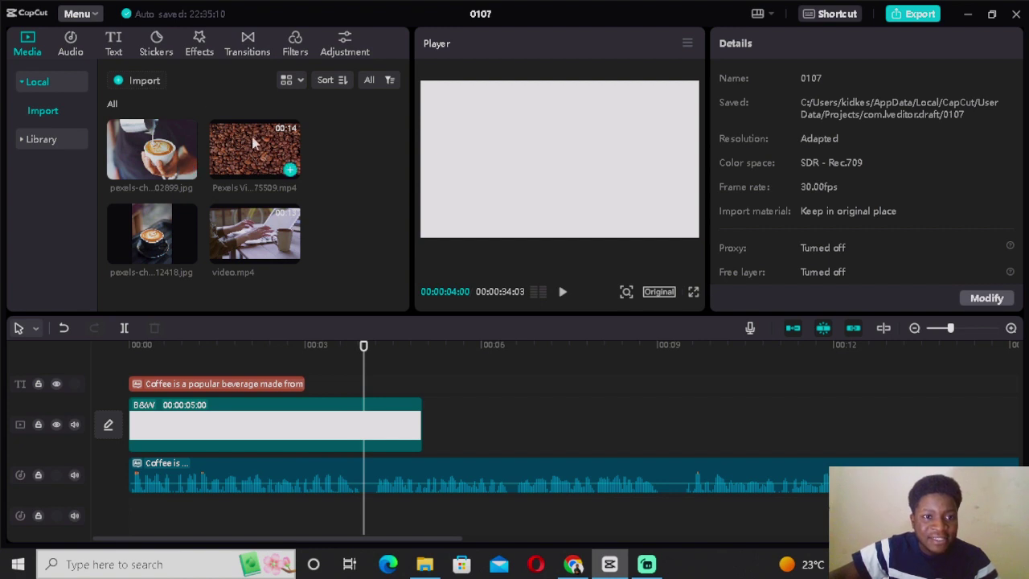
drag(252, 175, 135, 426)
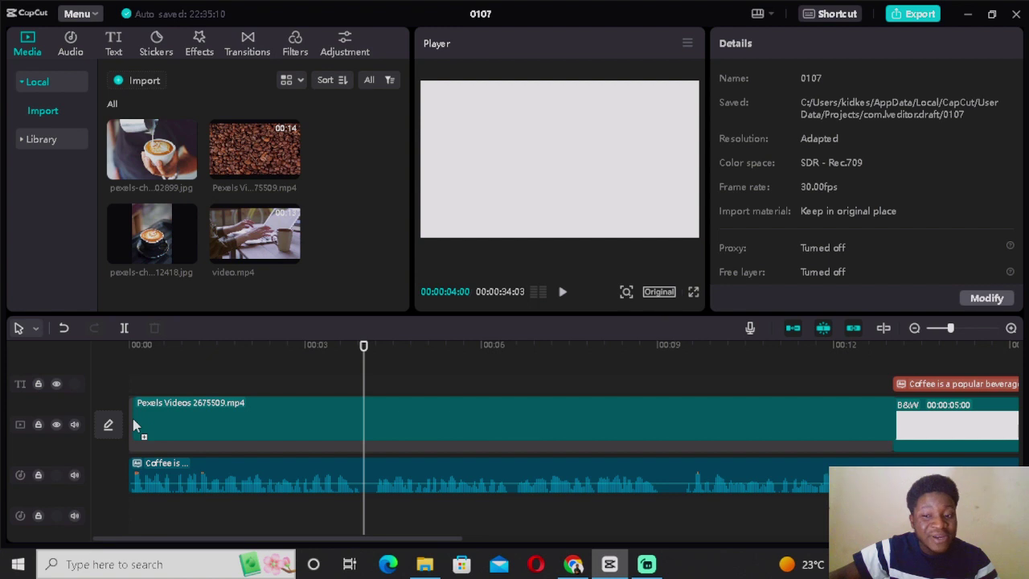
drag(135, 426, 133, 426)
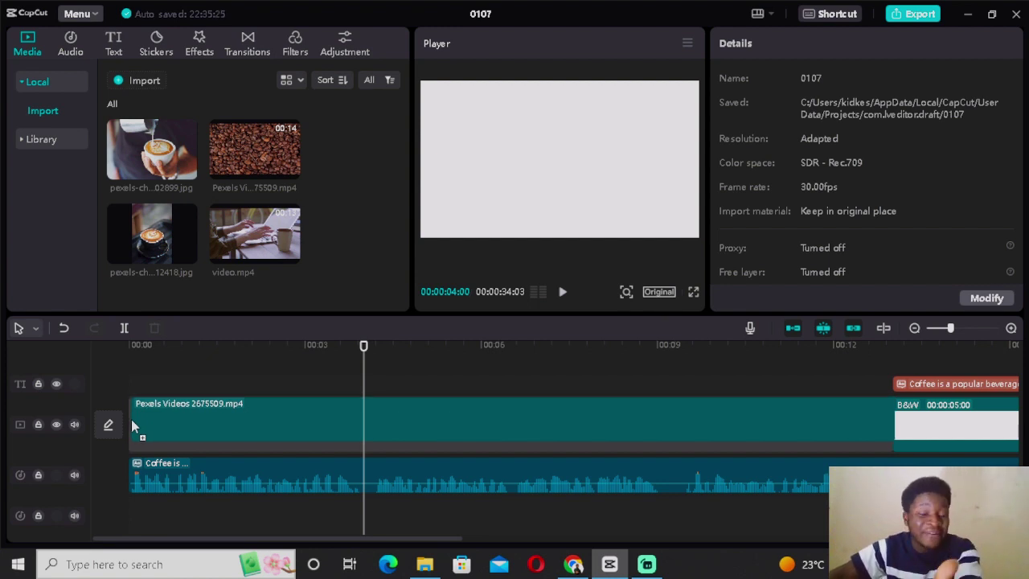
drag(133, 426, 134, 425)
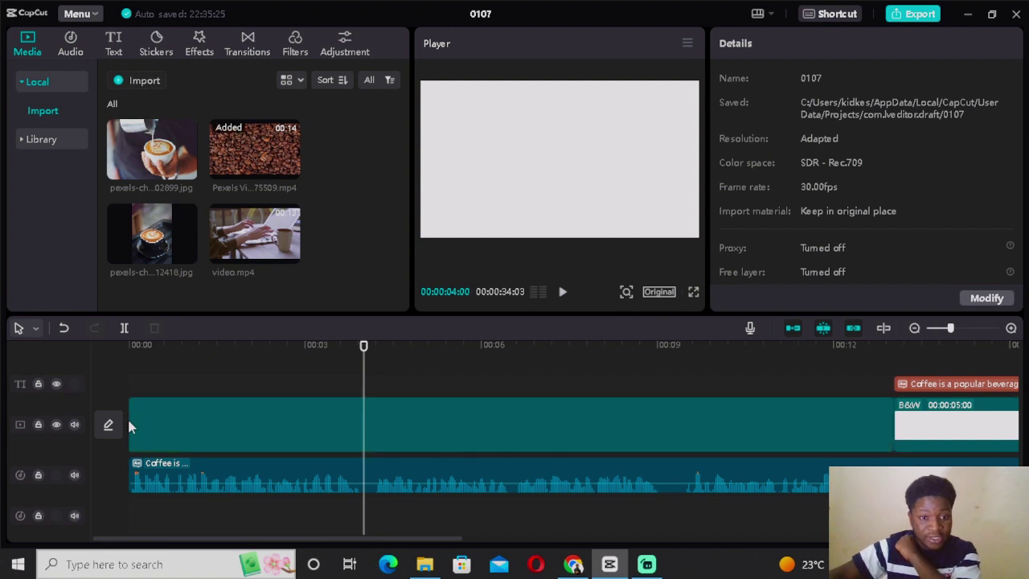
- Move the 'Coffee is a popular beverage' text clip to 00:00 and preview from the start
click(968, 383)
drag(969, 383, 203, 383)
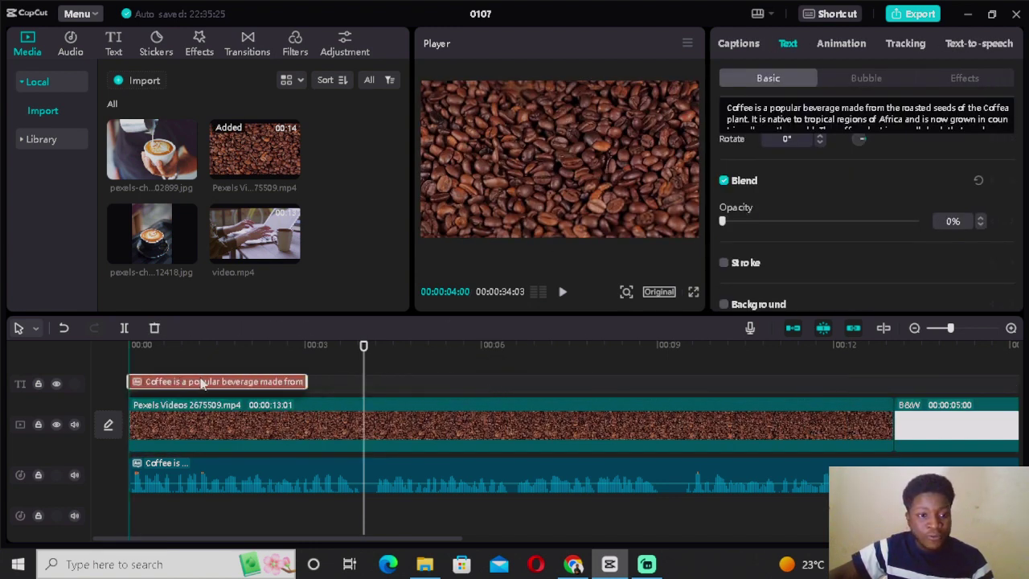
drag(370, 354, 119, 330)
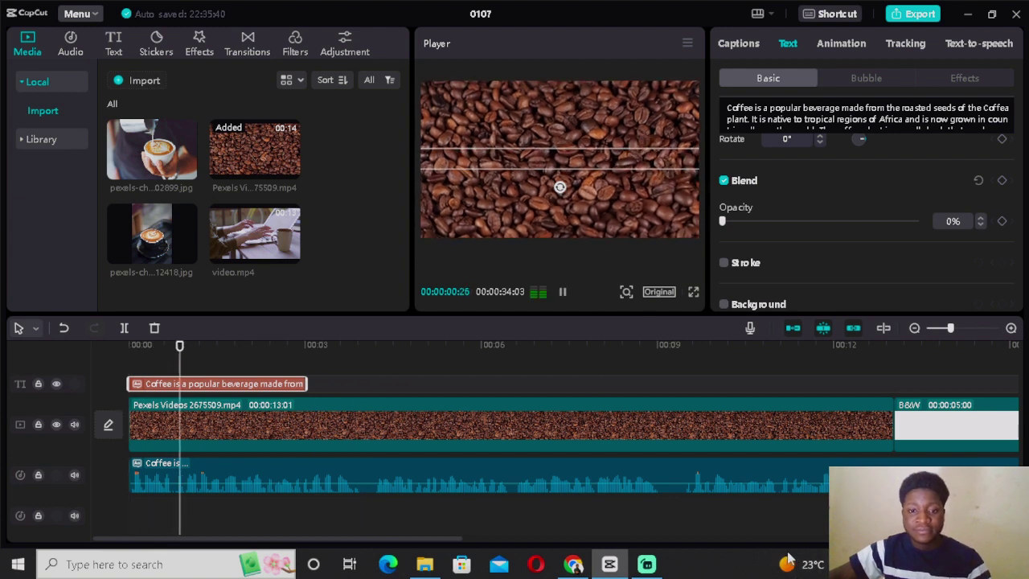
key(space)
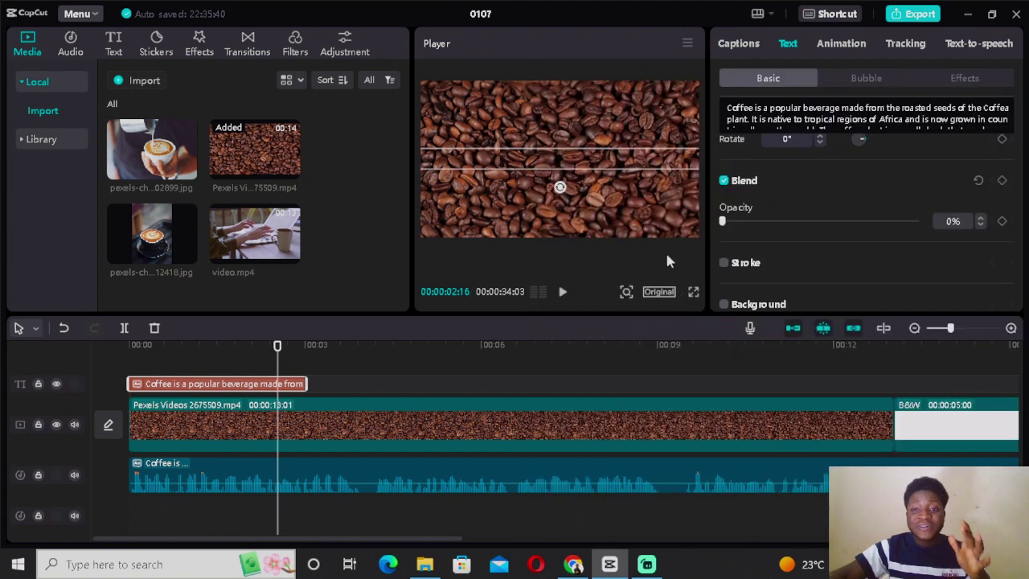
click(693, 291)
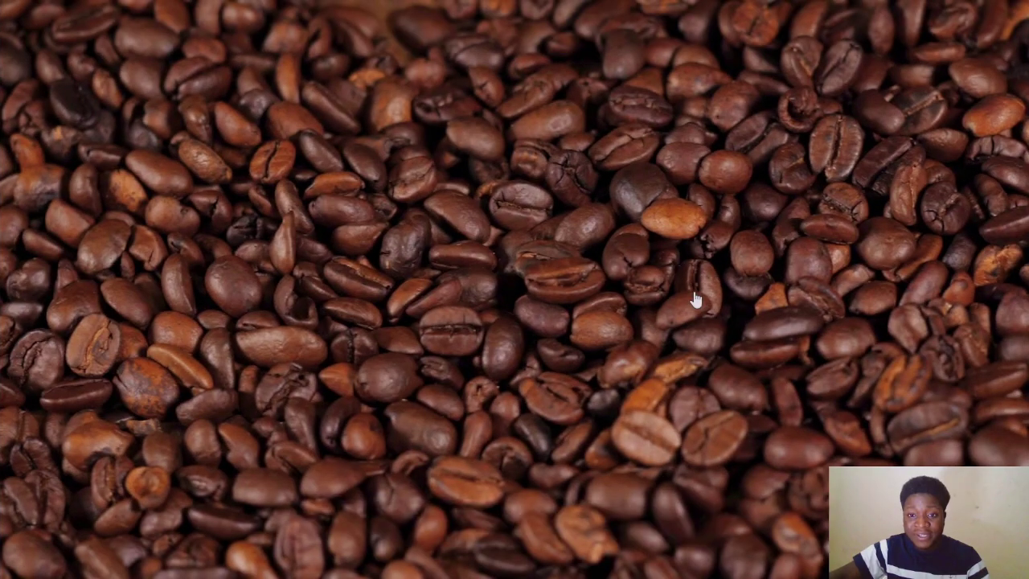
click(714, 512)
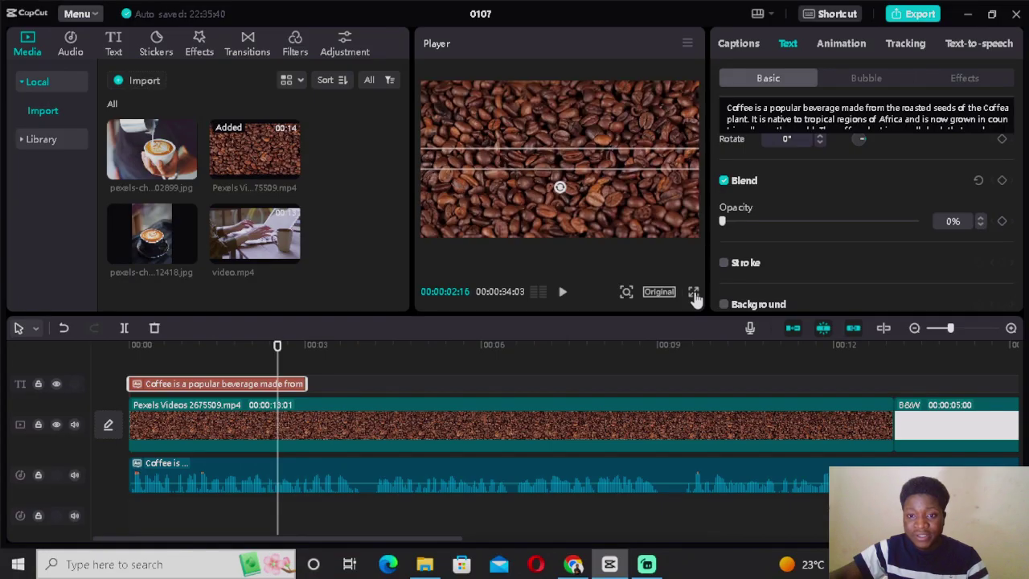
click(693, 294)
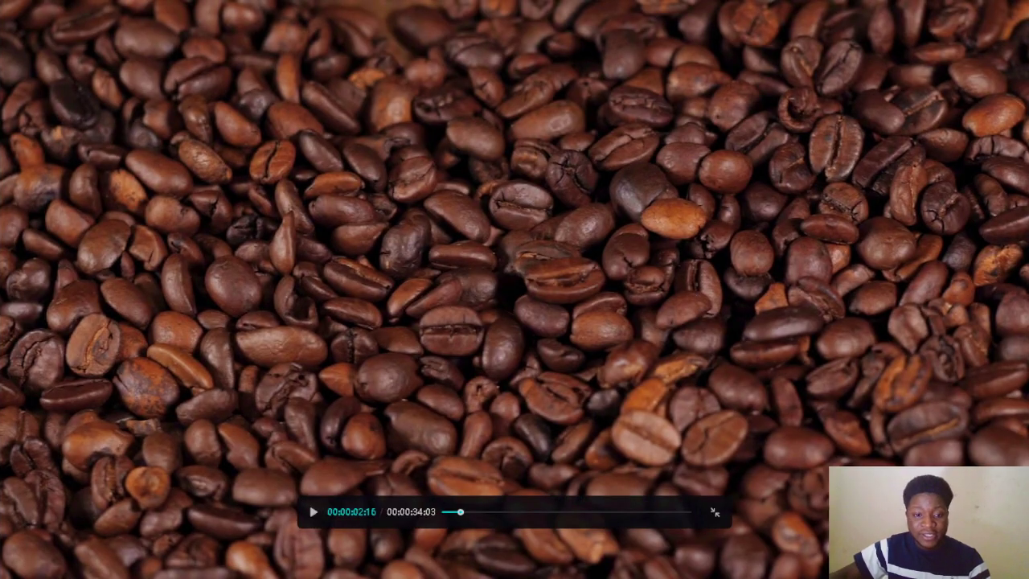
drag(469, 514, 442, 512)
key(space)
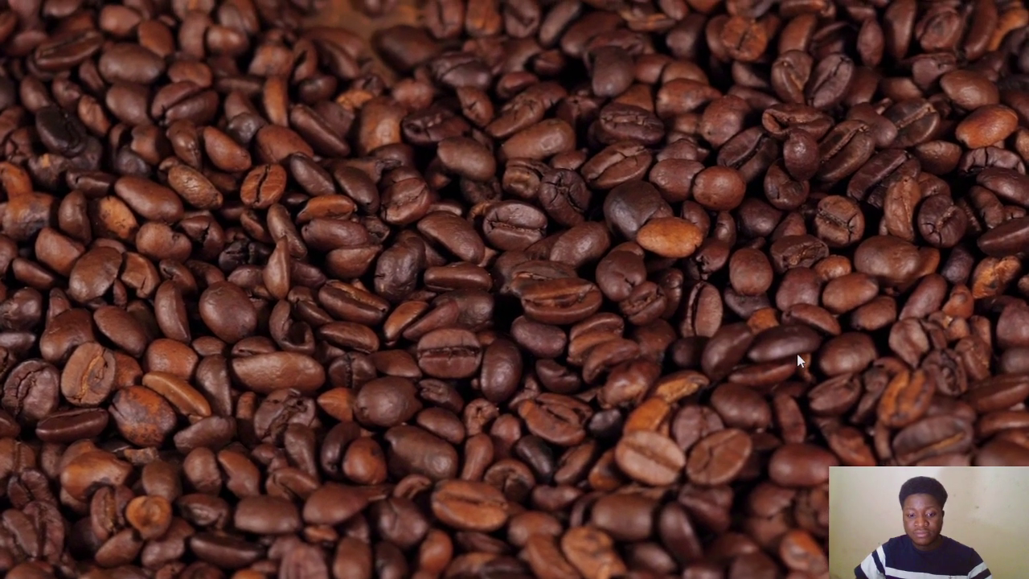
key(Escape)
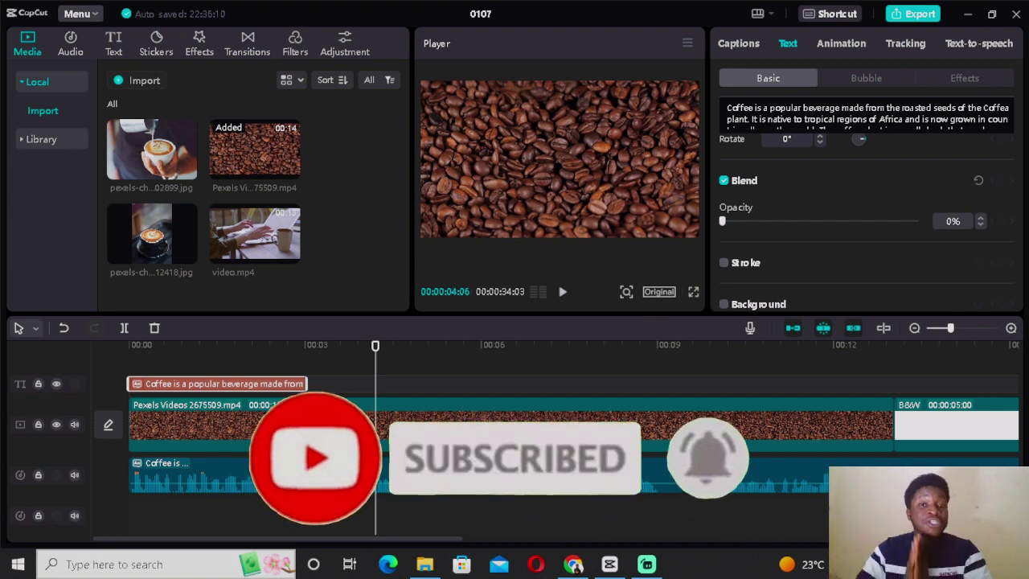
click(969, 15)
click(967, 12)
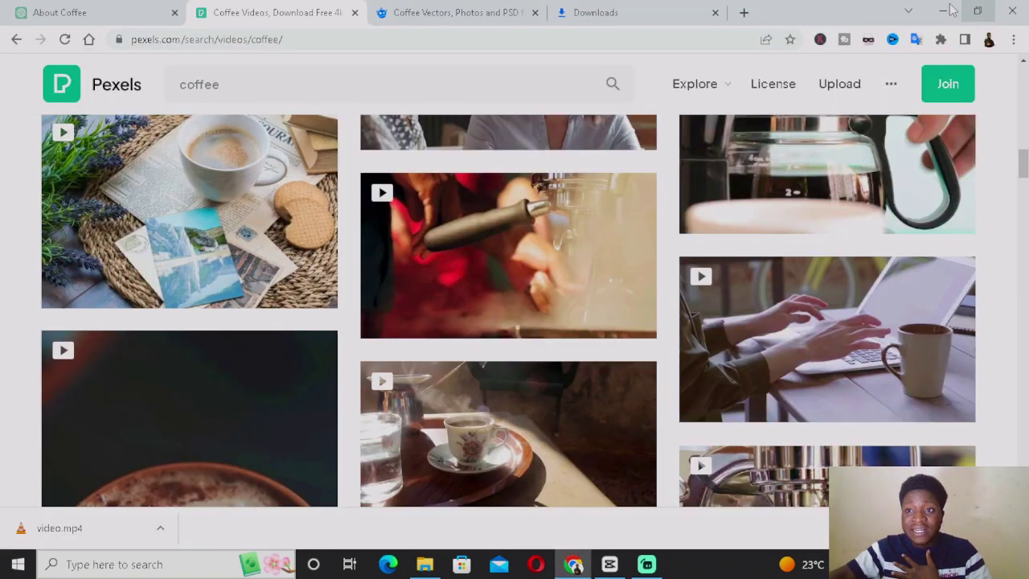
click(939, 12)
drag(232, 25, 270, 25)
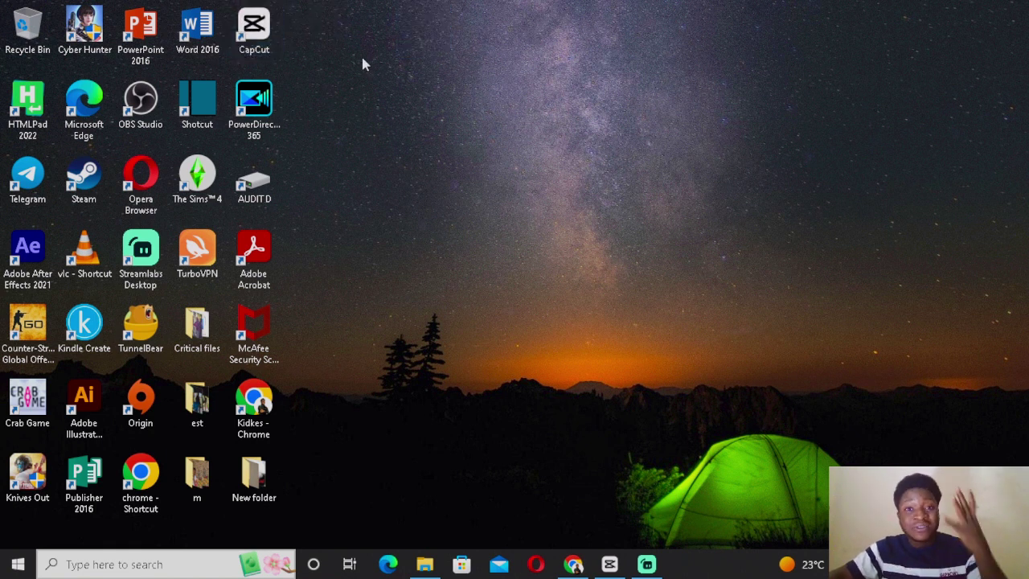
click(266, 121)
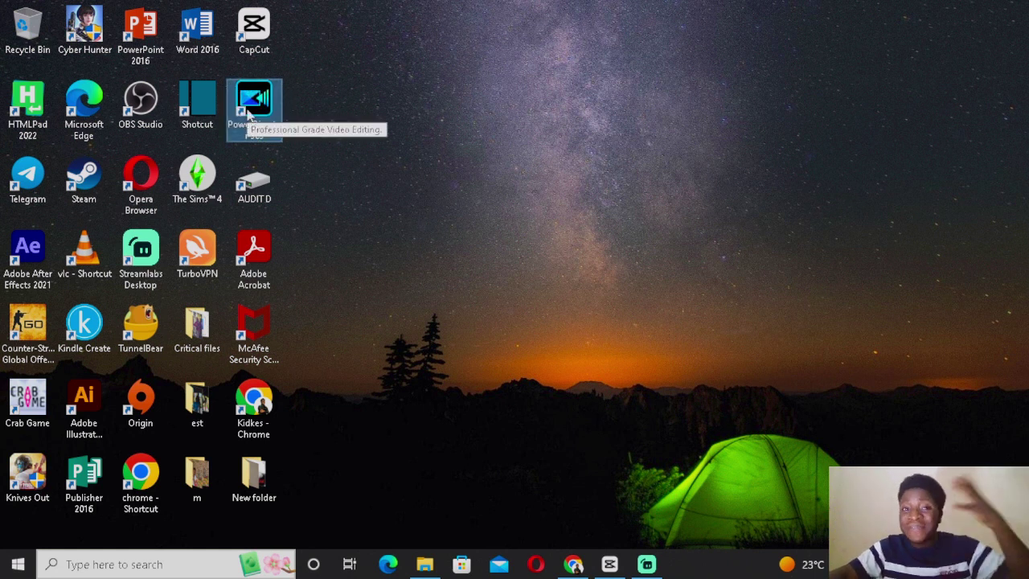
click(337, 85)
click(610, 564)
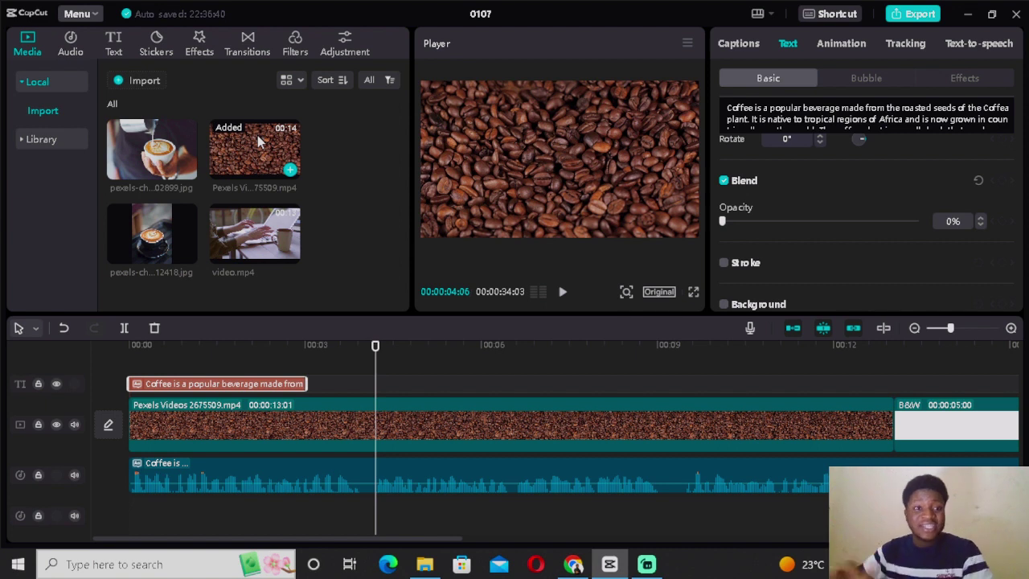
- Drop pexels 302899.jpg, pexels 312418.jpg and video.mp4 into the main-track gaps after the beans clip
drag(362, 538, 540, 539)
drag(153, 184, 461, 411)
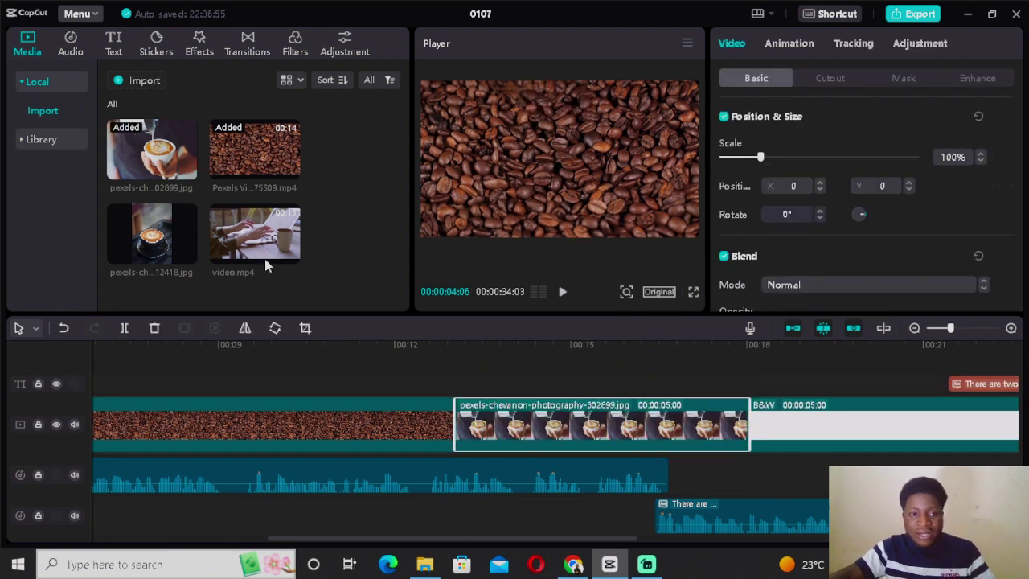
drag(133, 228, 769, 431)
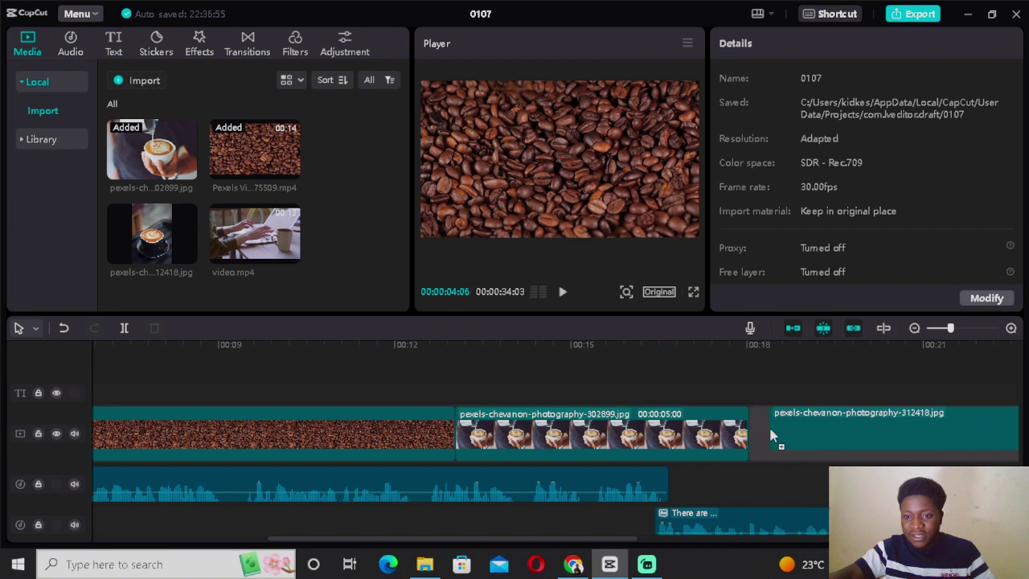
drag(351, 256, 971, 408)
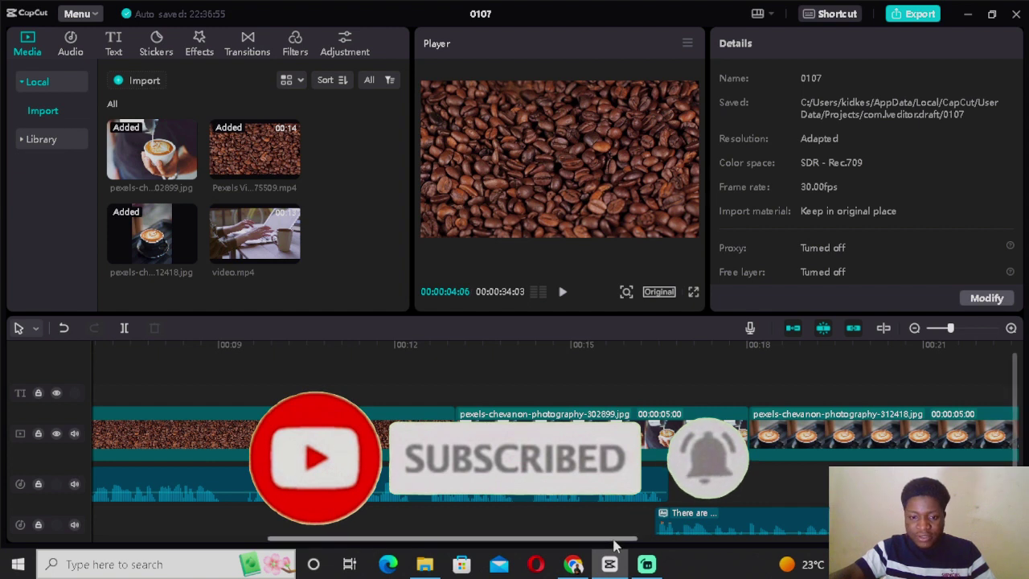
drag(610, 545, 766, 543)
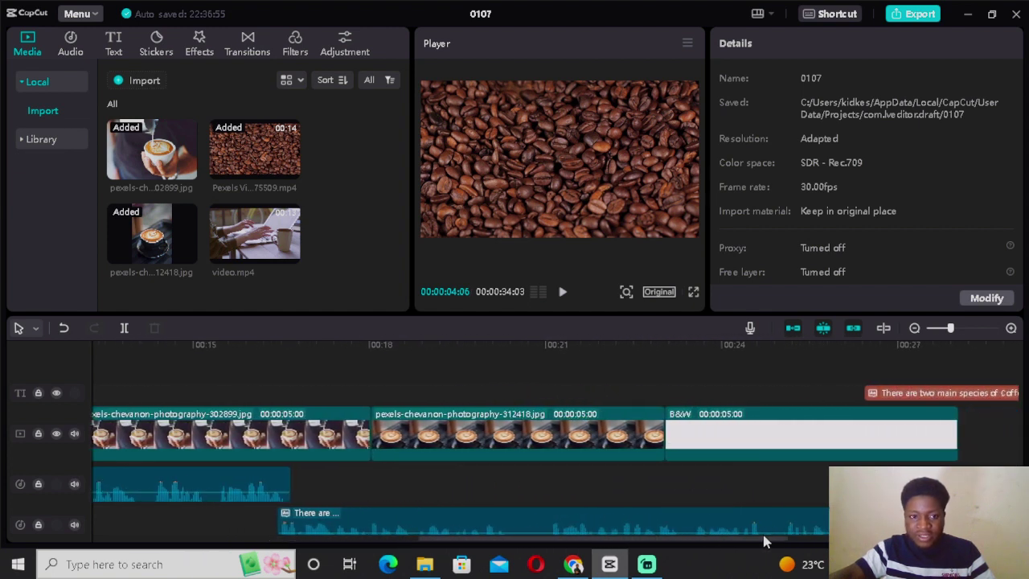
drag(285, 251, 669, 436)
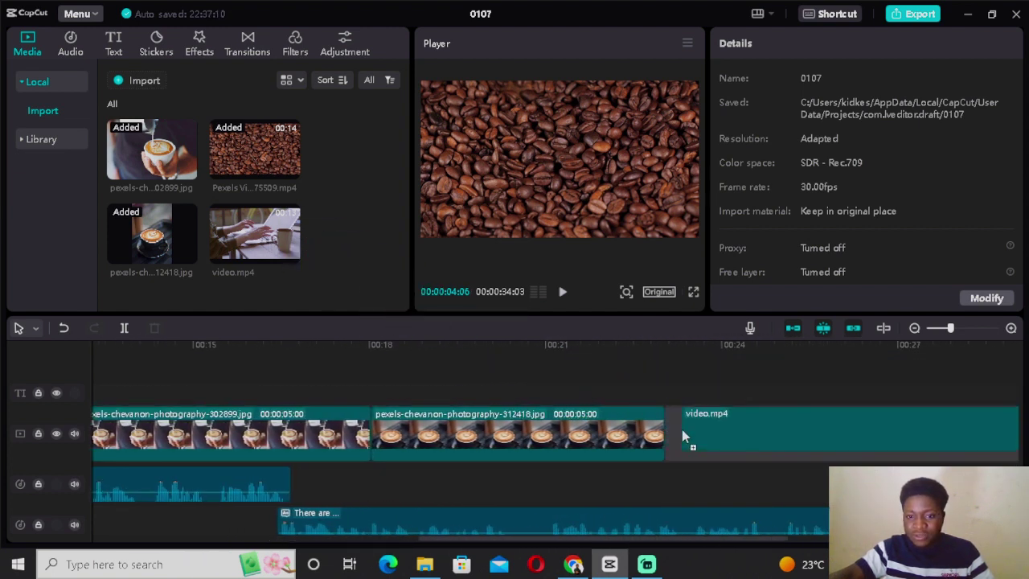
click(669, 436)
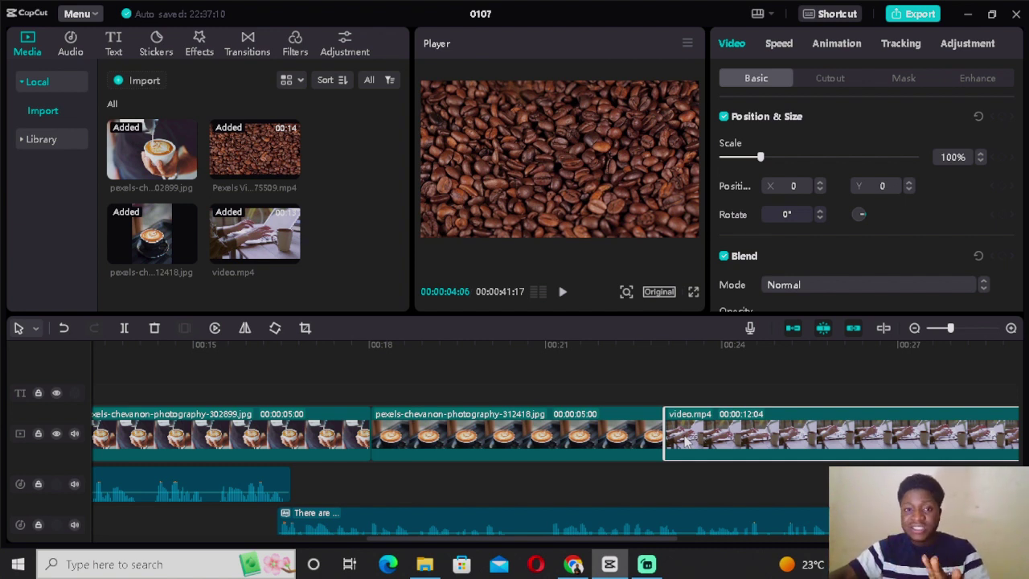
drag(570, 540, 296, 540)
click(693, 291)
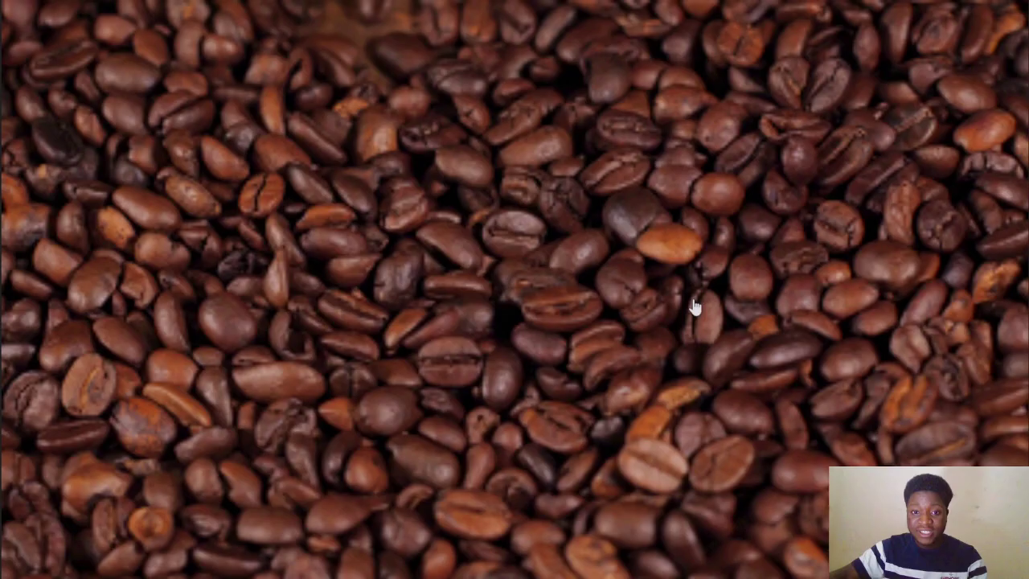
drag(470, 515, 442, 512)
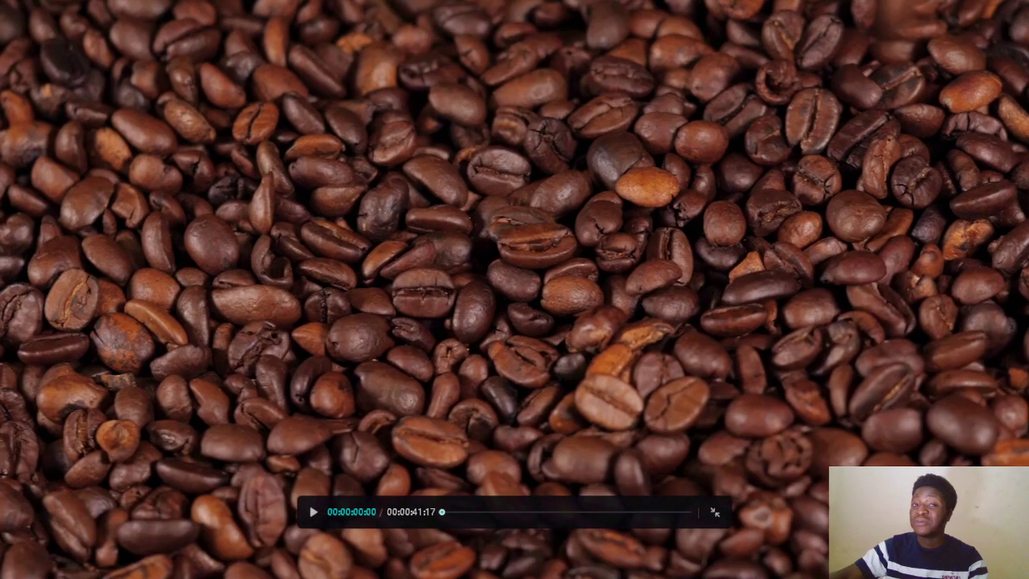
key(space)
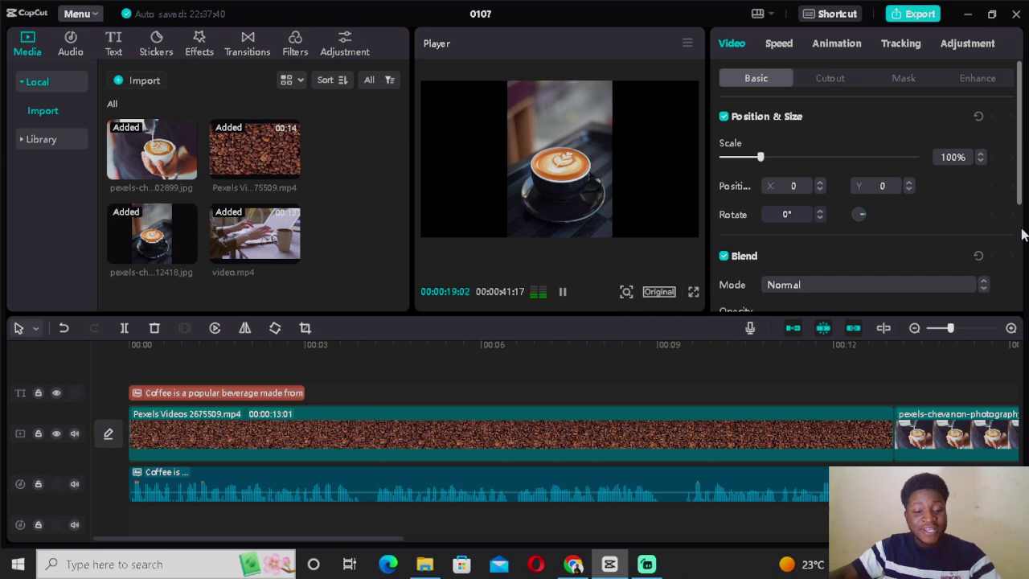
key(space)
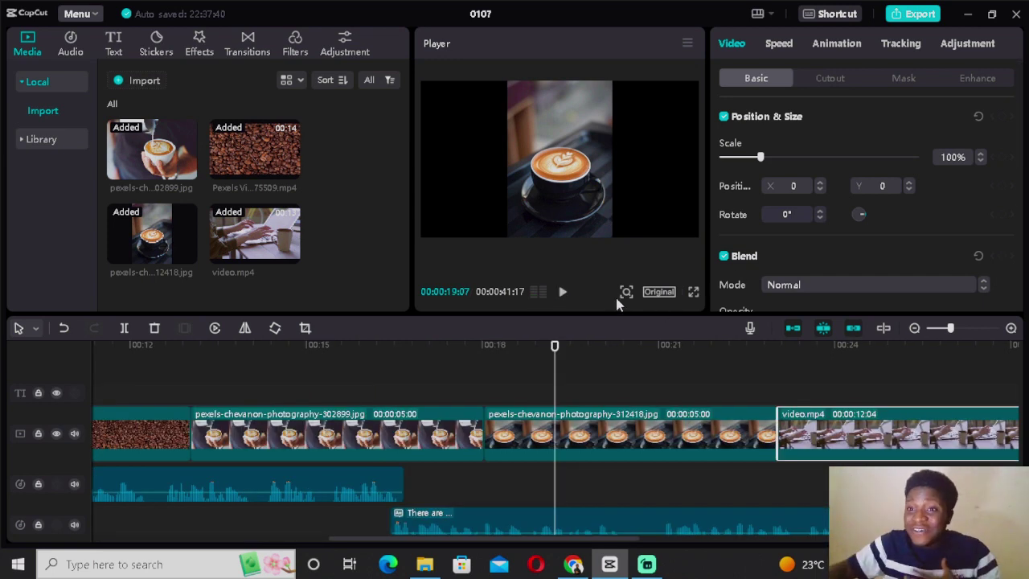
click(913, 13)
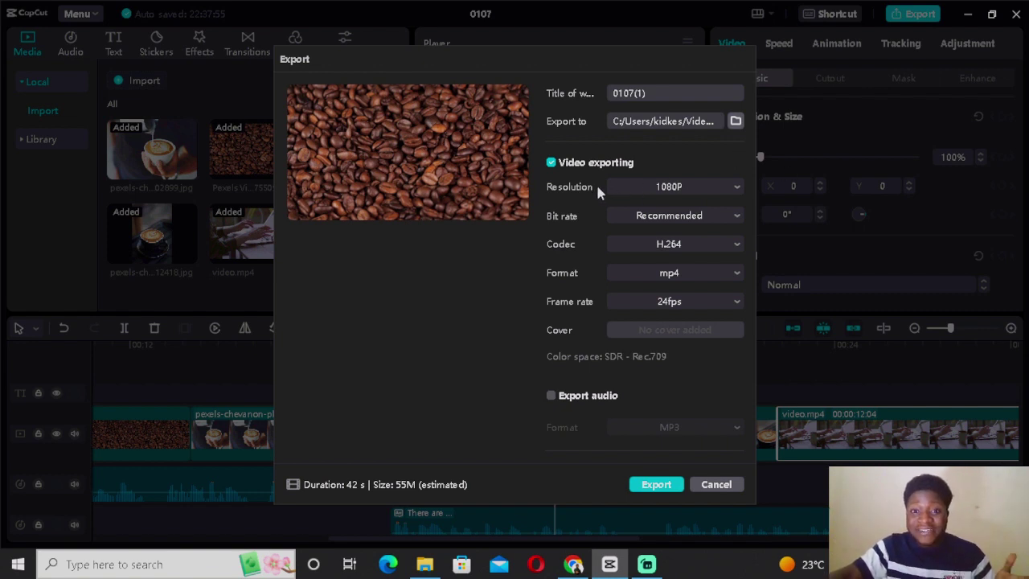
click(716, 191)
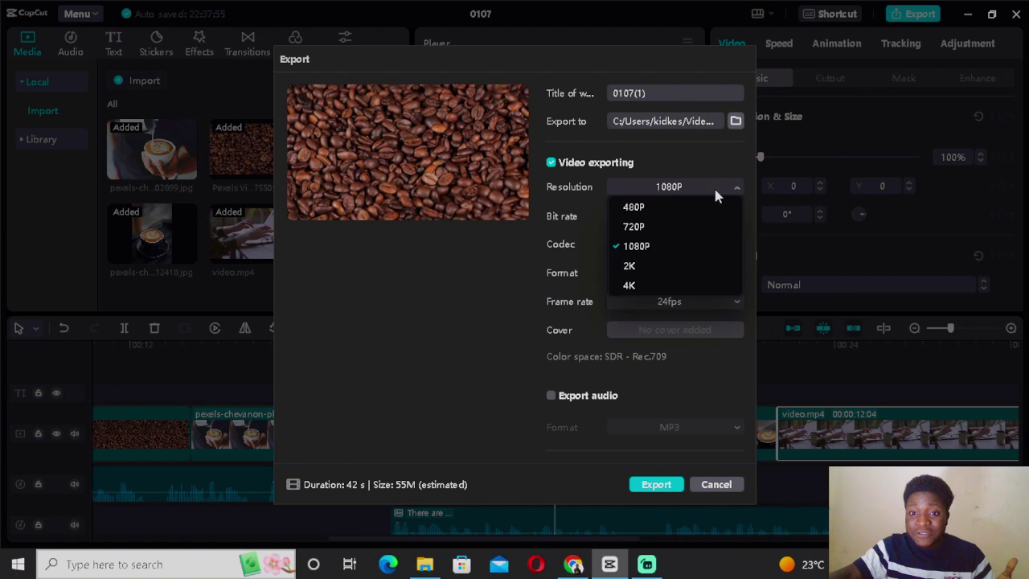
click(654, 286)
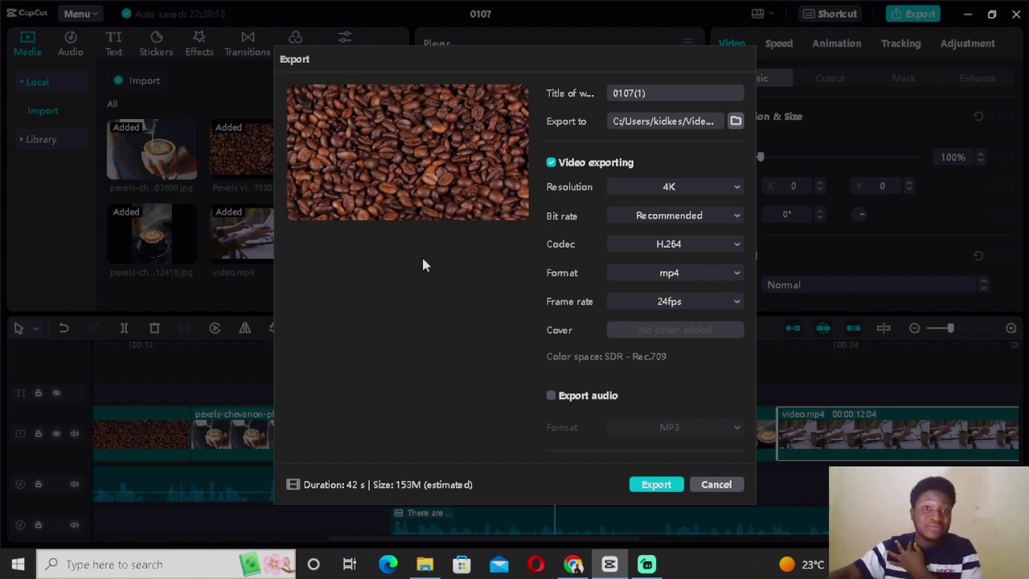
click(657, 485)
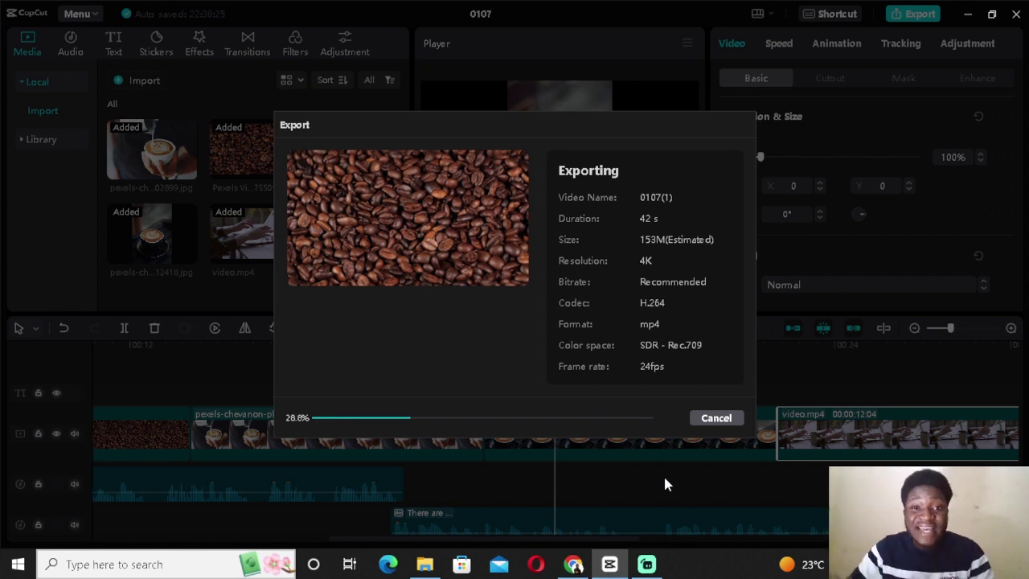
click(711, 418)
click(482, 342)
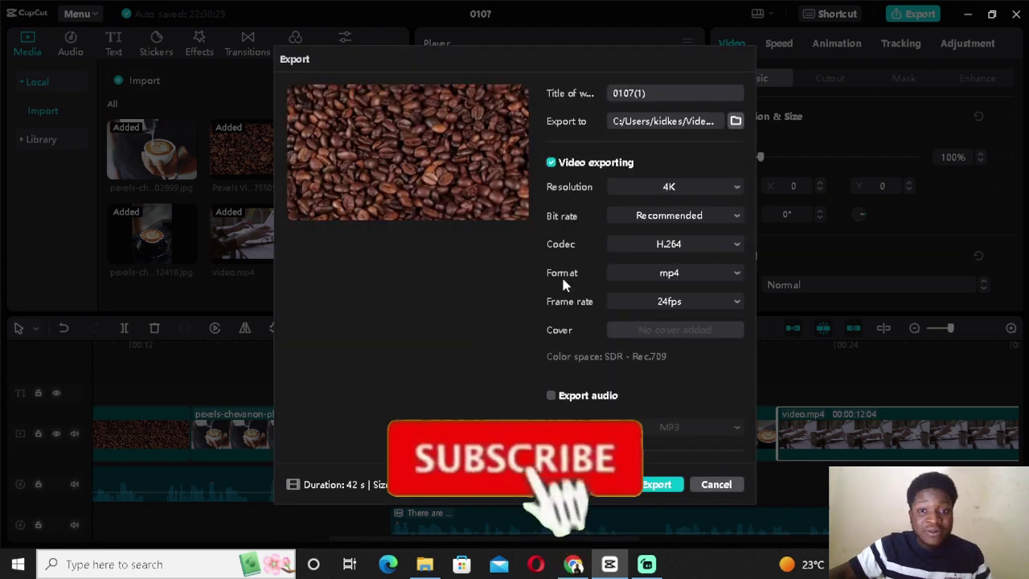
click(727, 483)
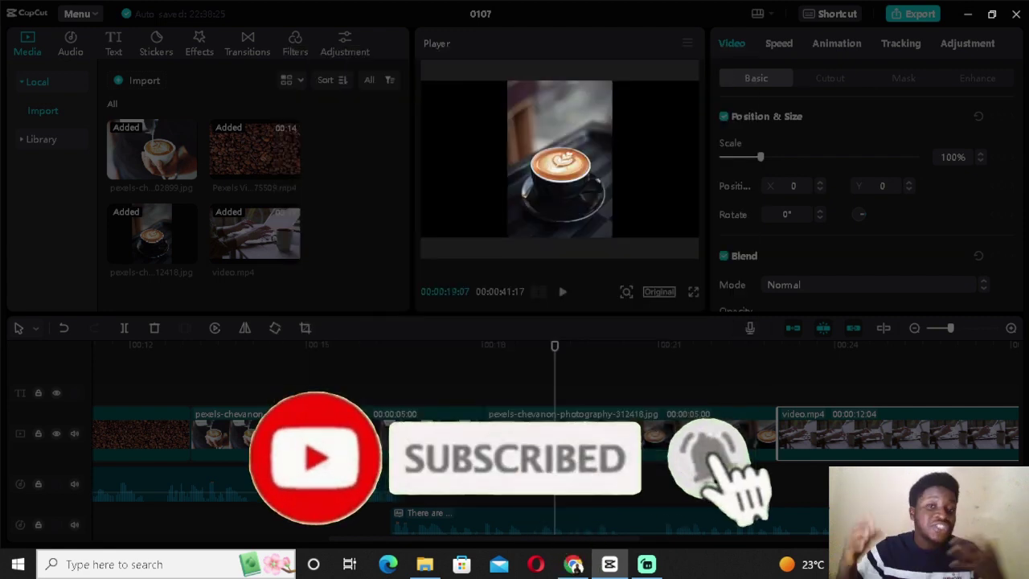